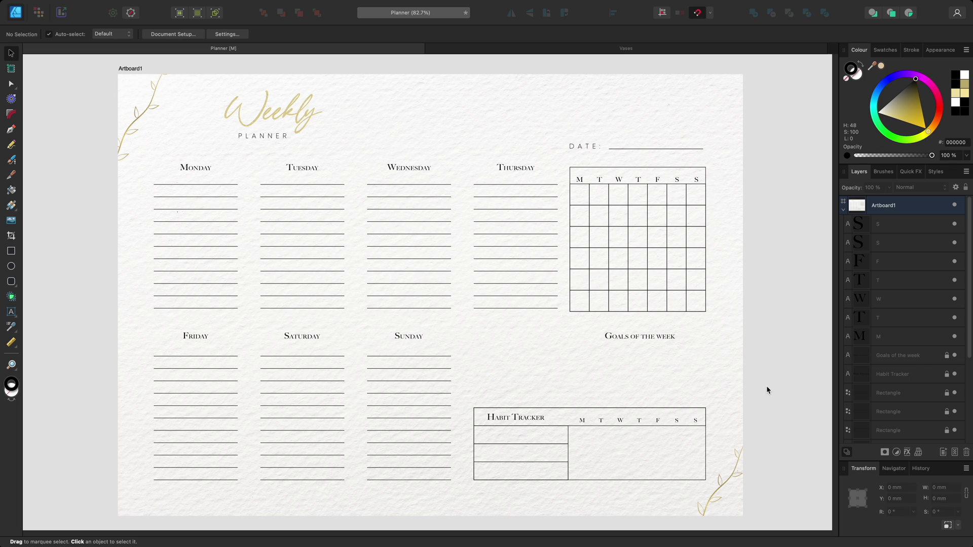
- Zoom to about 165% on the Habit Tracker and pan toward the Goals of the week area
{"action": "scroll", "coordinate": [662, 419], "scroll_direction": "up", "scroll_amount": 5, "text": "alt"}
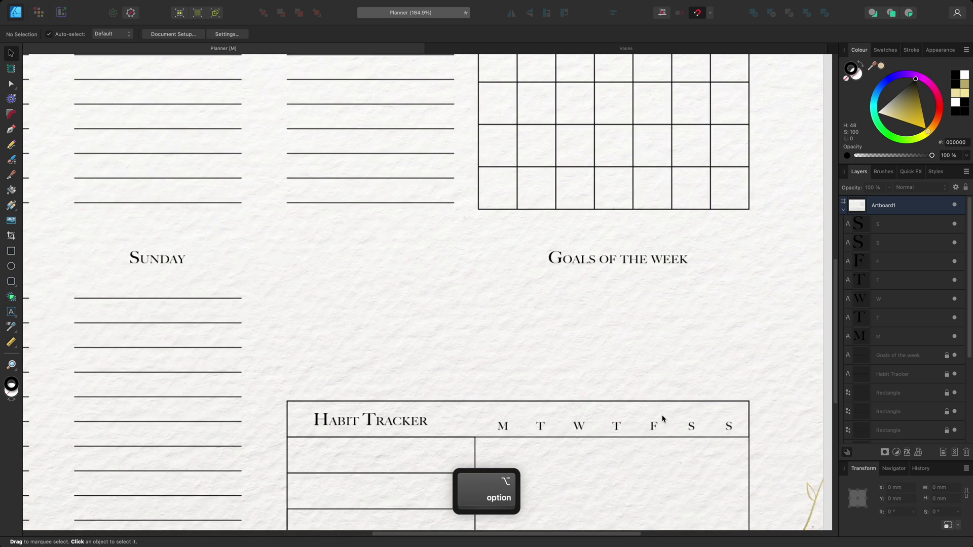
{"action": "left_click_drag", "start_coordinate": [663, 419], "coordinate": [586, 324]}
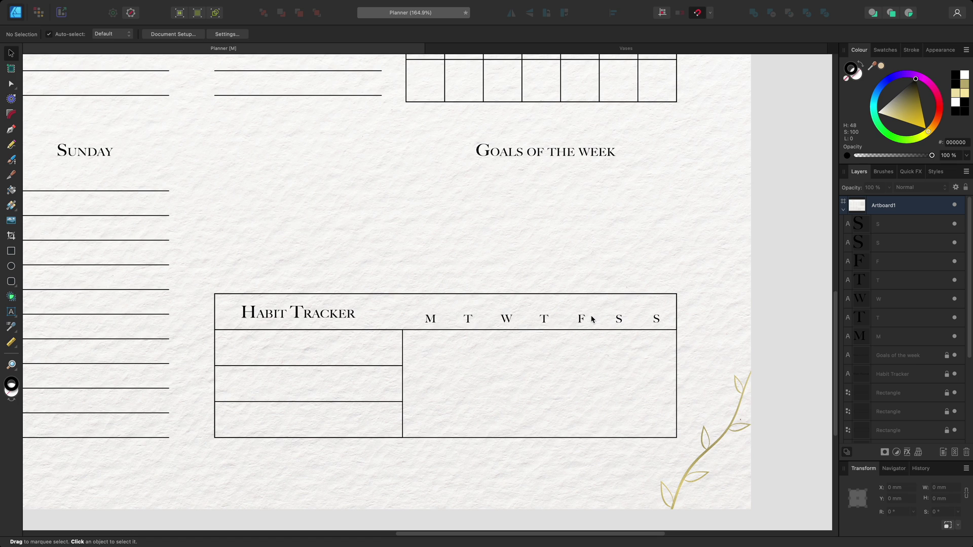
- Draw a straight Pen line below the Goals heading, ending at the tracker box's right edge
{"action": "left_click", "coordinate": [11, 131]}
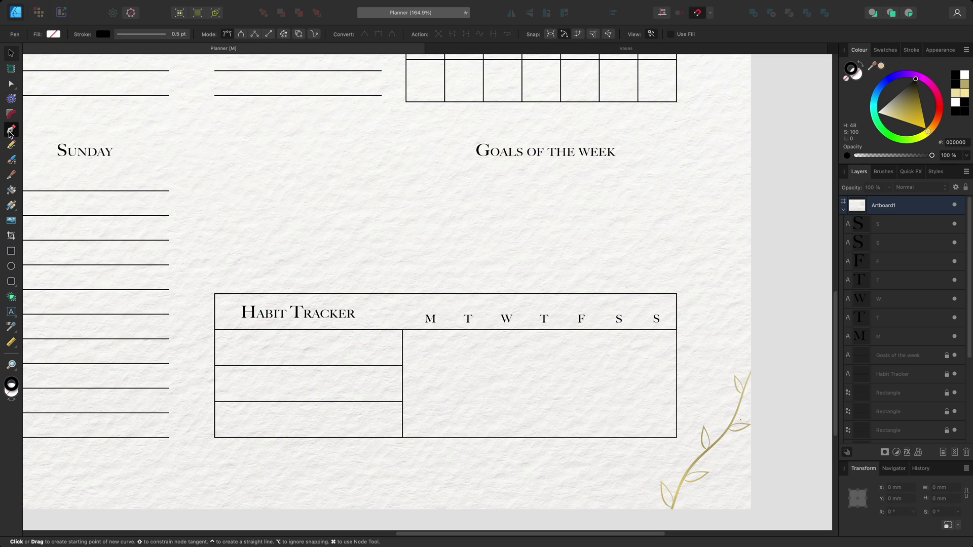
{"action": "left_click", "coordinate": [214, 189]}
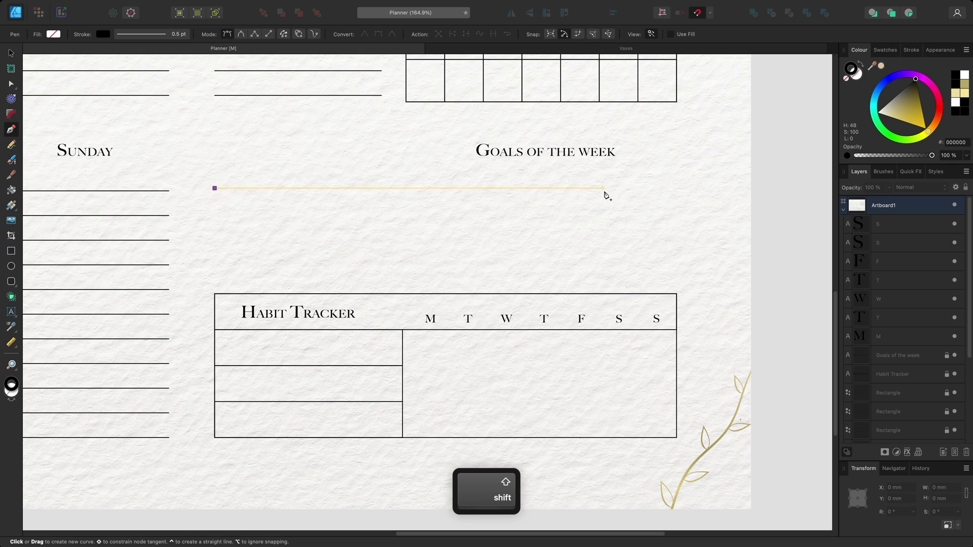
{"action": "left_click", "coordinate": [677, 188]}
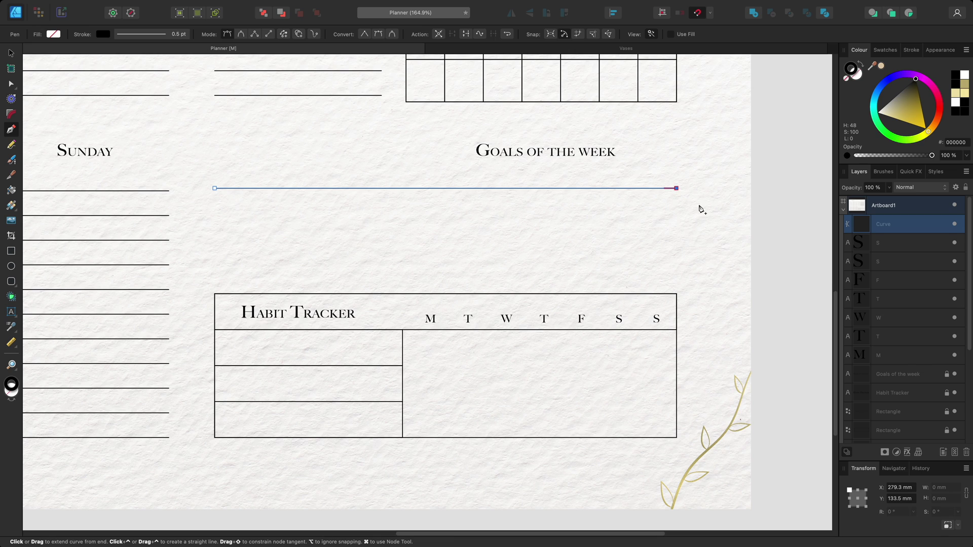
{"action": "key", "text": "Escape"}
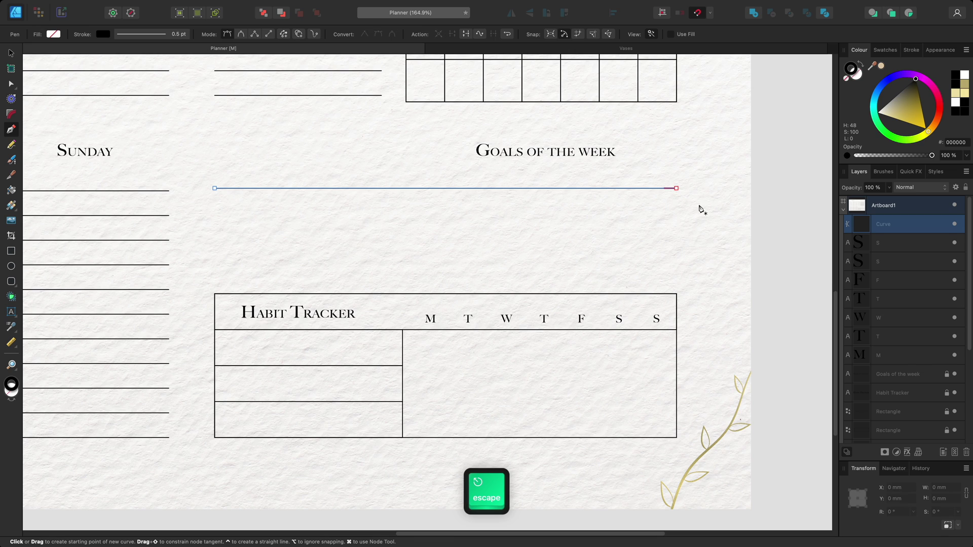
- Duplicate the Goals line twice, placing each copy lower beneath the first line
{"action": "key", "text": "v"}
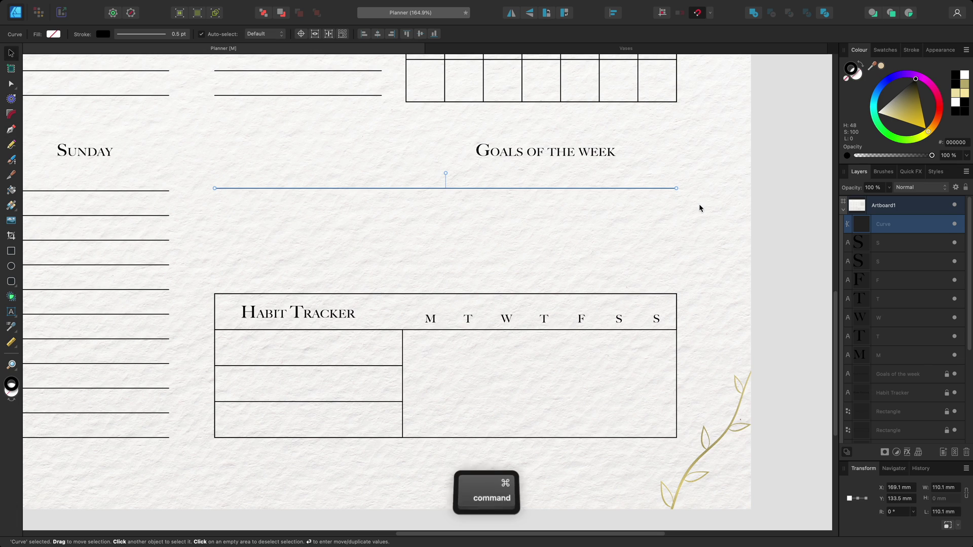
{"action": "key", "text": "super+j"}
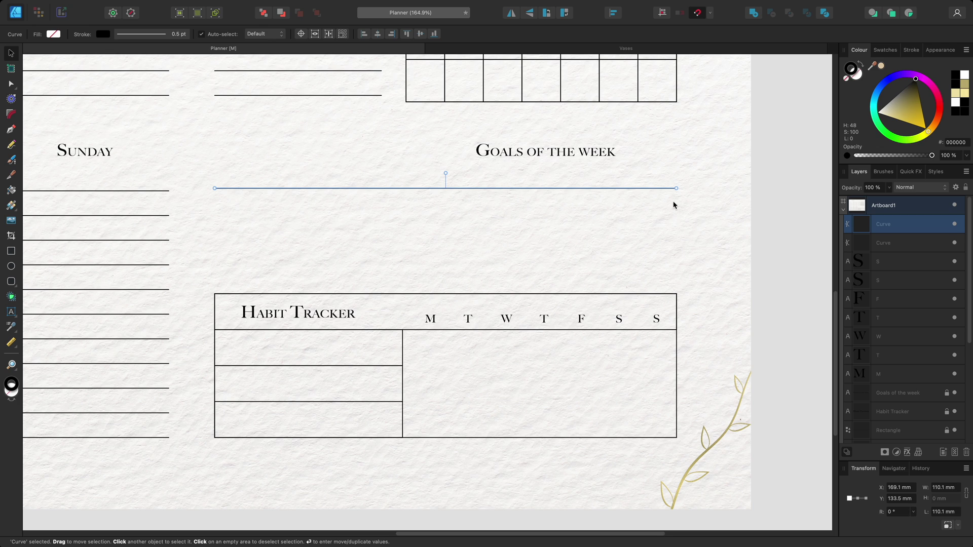
{"action": "left_click_drag", "start_coordinate": [663, 190], "coordinate": [665, 210]}
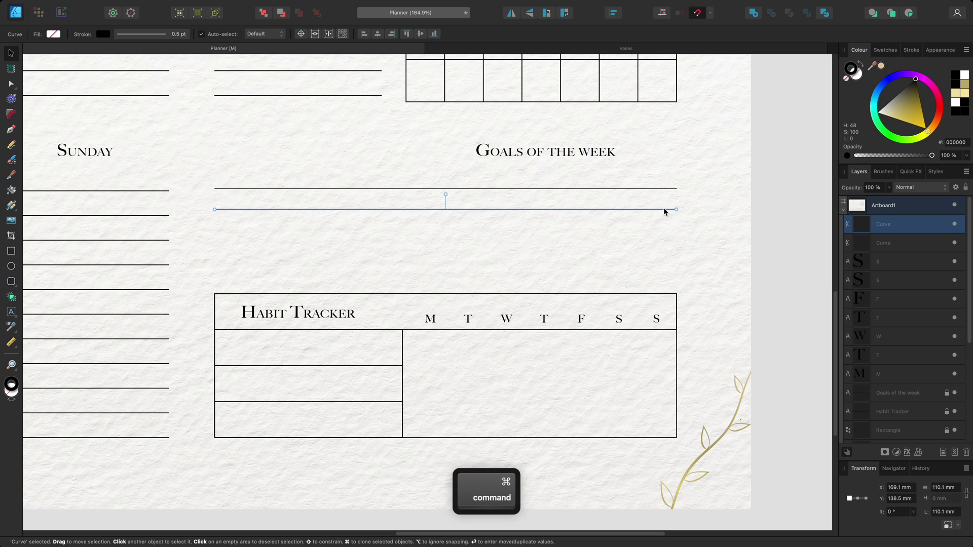
{"action": "key", "text": "super+j"}
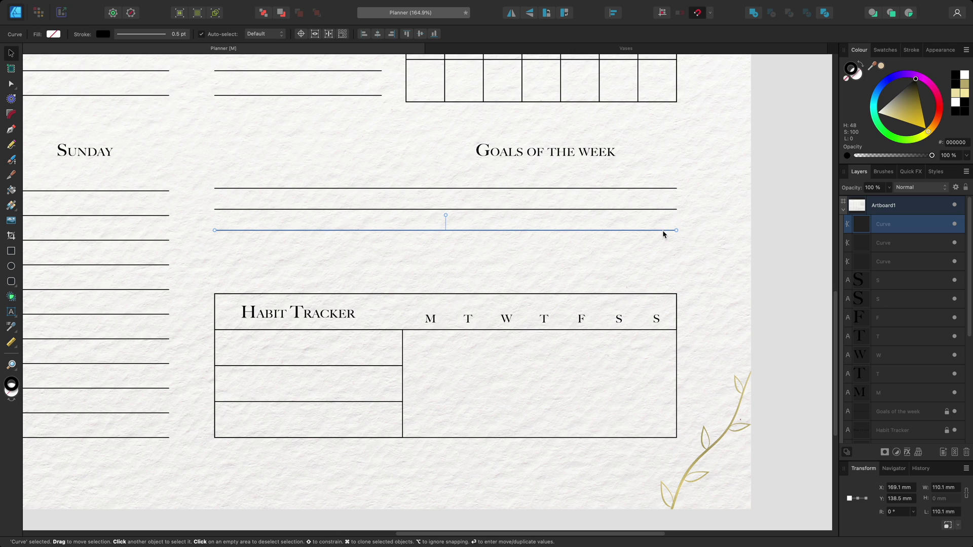
{"action": "left_click_drag", "start_coordinate": [662, 230], "coordinate": [205, 177]}
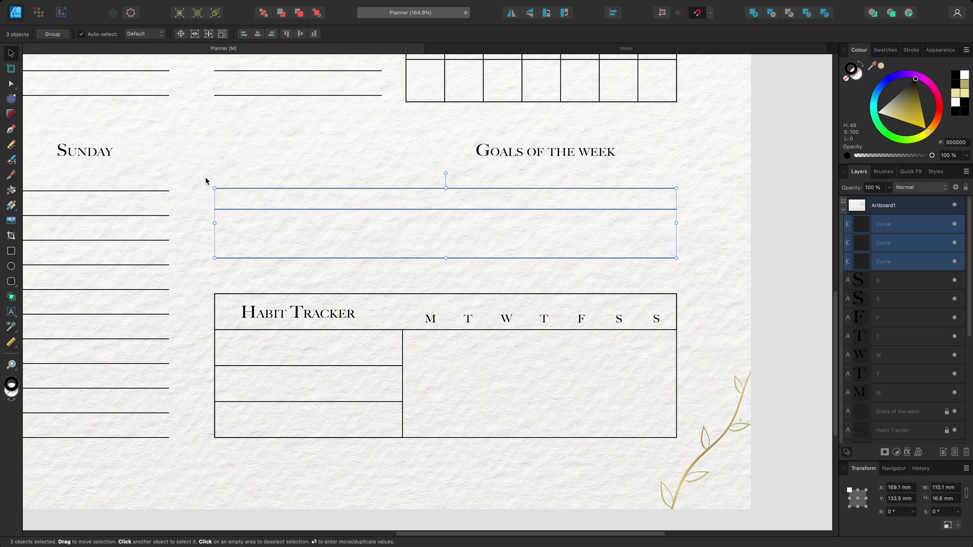
- Open the Align popover for the three selected Goals lines
{"action": "left_click", "coordinate": [614, 13]}
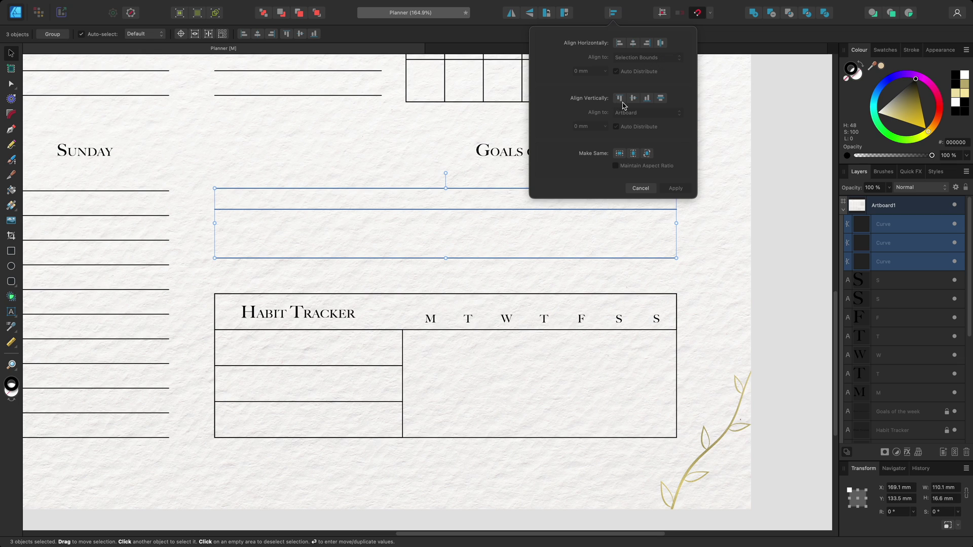
- Space the three lines vertically with Auto Distribute off and an 8 mm gap
{"action": "left_click", "coordinate": [661, 98]}
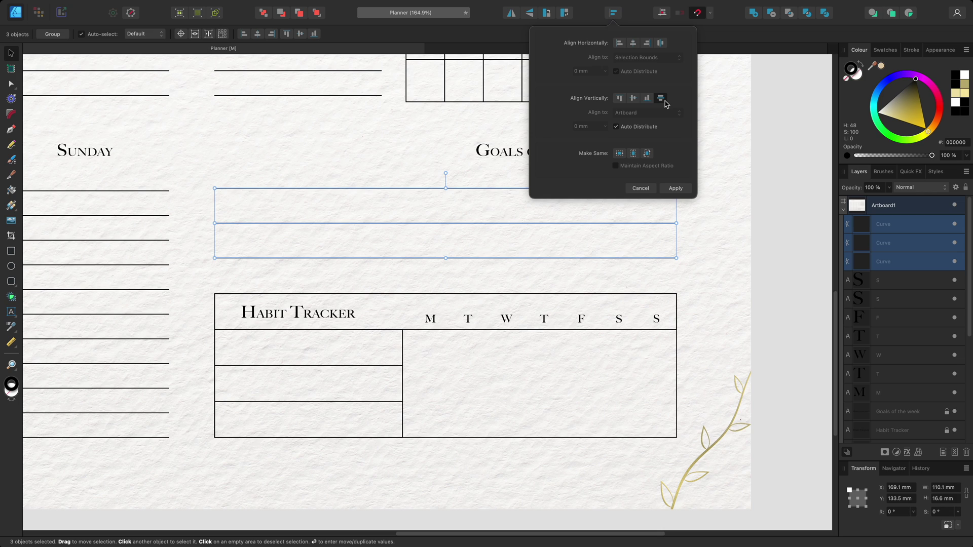
{"action": "left_click", "coordinate": [616, 128]}
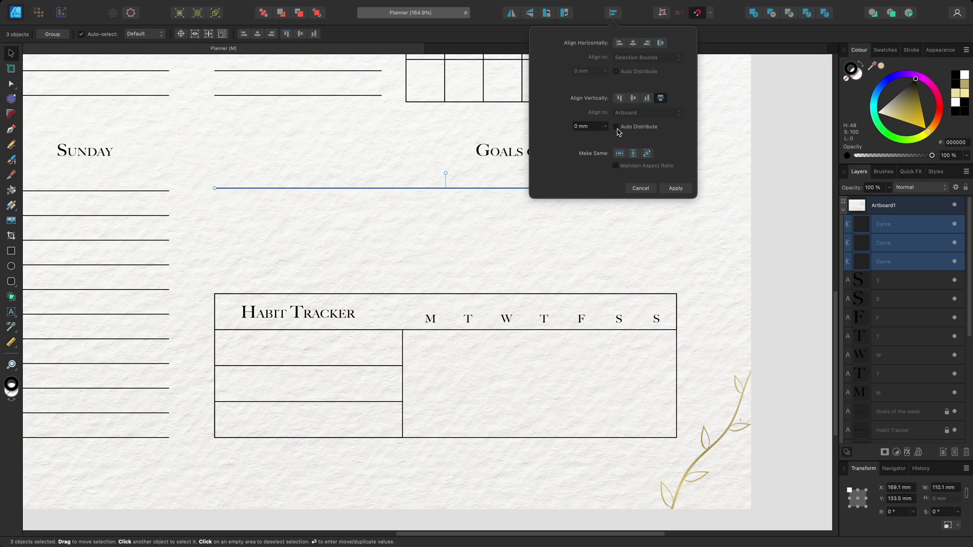
{"action": "left_click", "coordinate": [605, 127]}
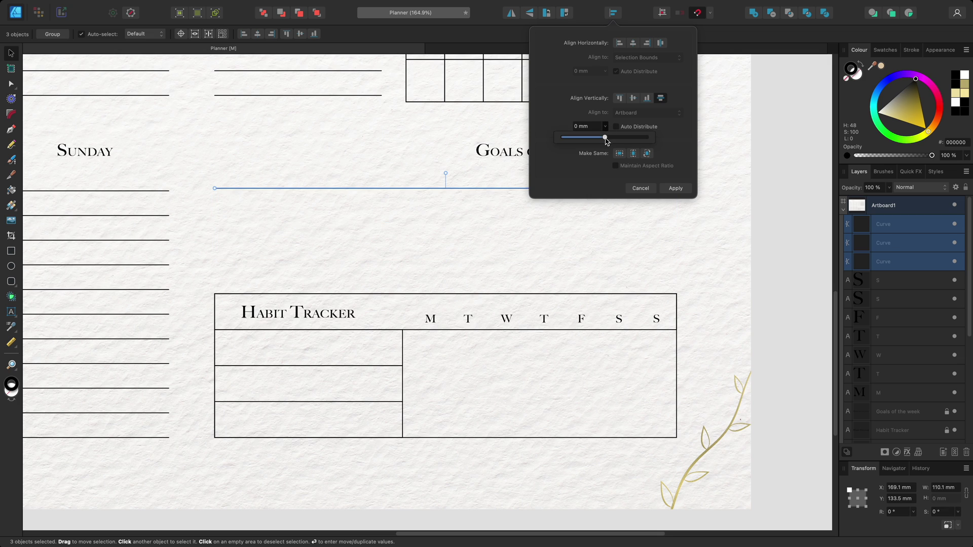
{"action": "left_click_drag", "start_coordinate": [607, 141], "coordinate": [610, 137]}
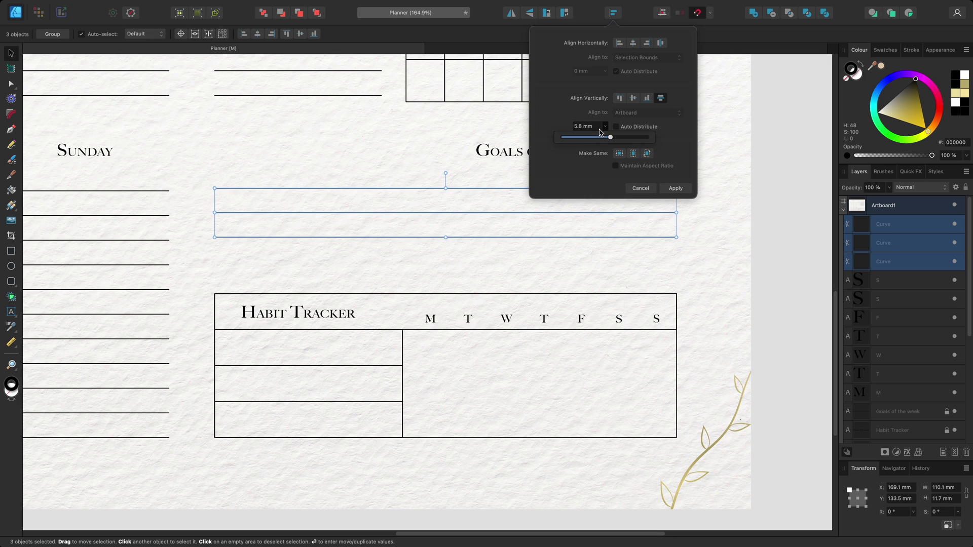
{"action": "left_click", "coordinate": [599, 127]}
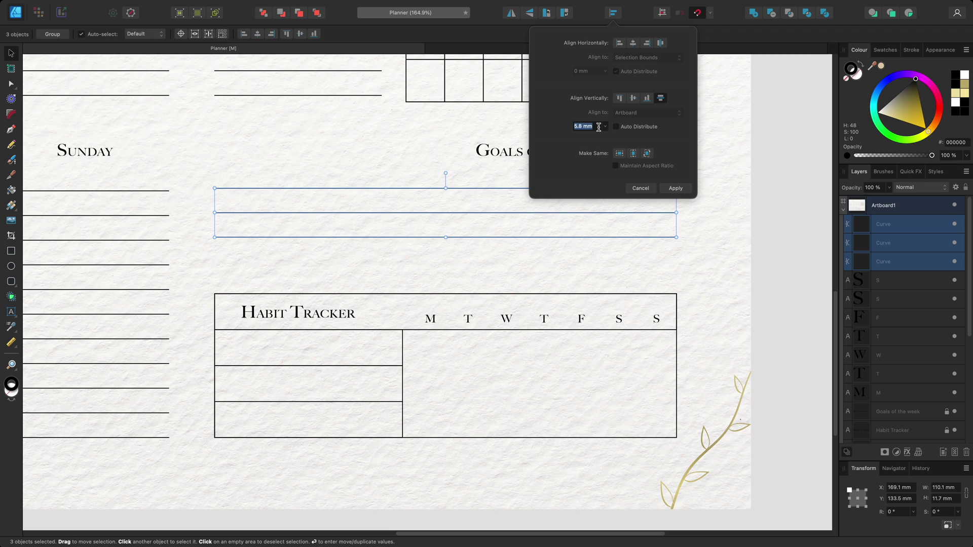
{"action": "type", "text": "8mm"}
{"action": "key", "text": "Return"}
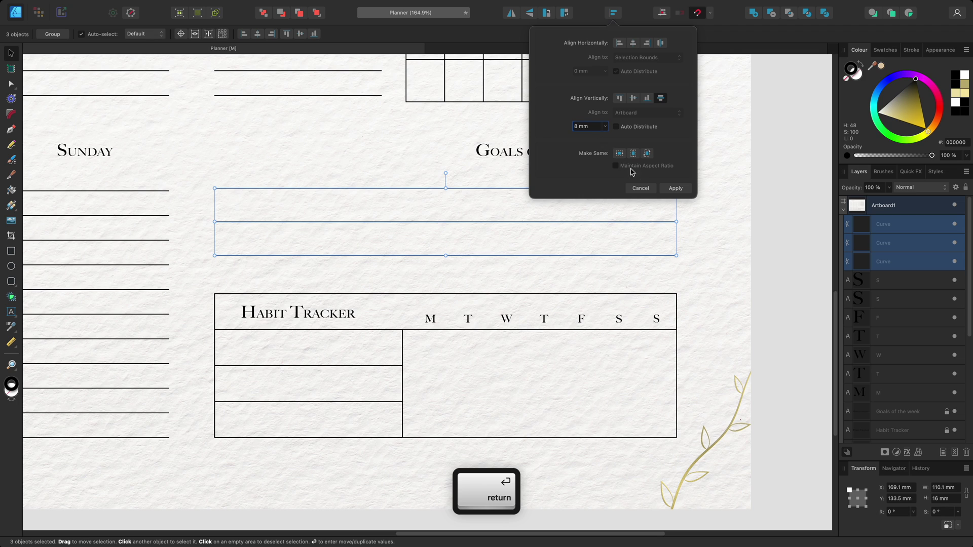
- Draw a row of seven 3.4 mm circles under the M–S day labels with the Ellipse tool
{"action": "left_click", "coordinate": [674, 189]}
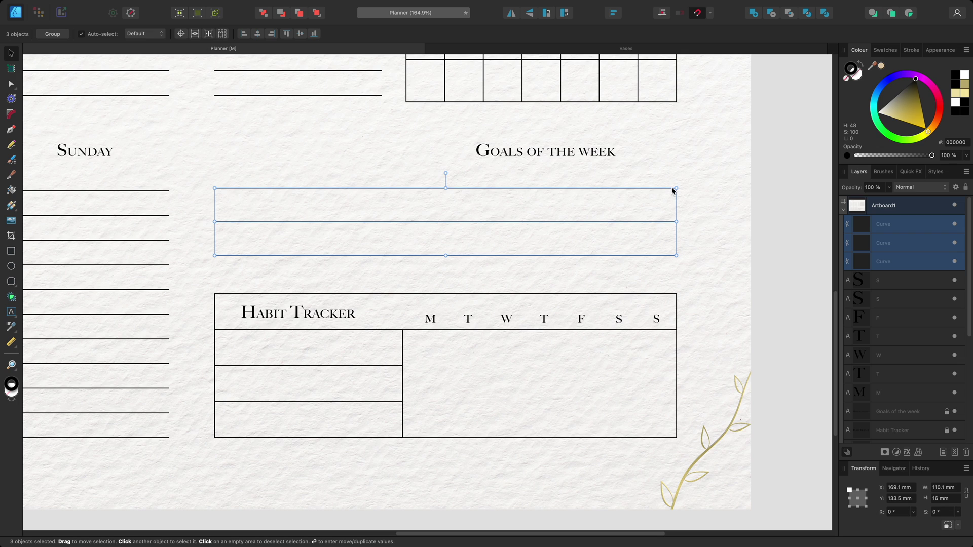
{"action": "left_click", "coordinate": [11, 267]}
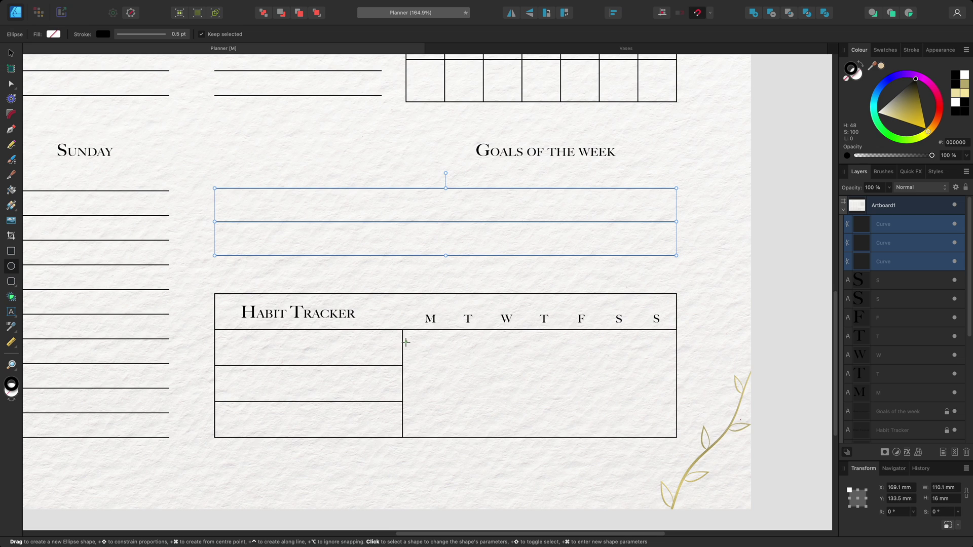
{"action": "left_click_drag", "start_coordinate": [424, 343], "coordinate": [440, 357]}
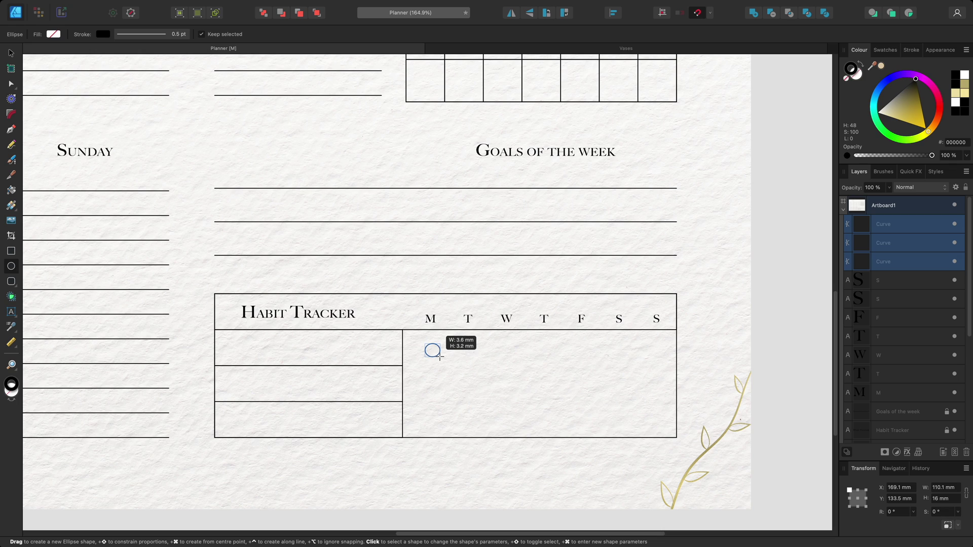
{"action": "key", "text": "Right"}
{"action": "key", "text": "Right"}
{"action": "key", "text": "Right"}
{"action": "key", "text": "Right"}
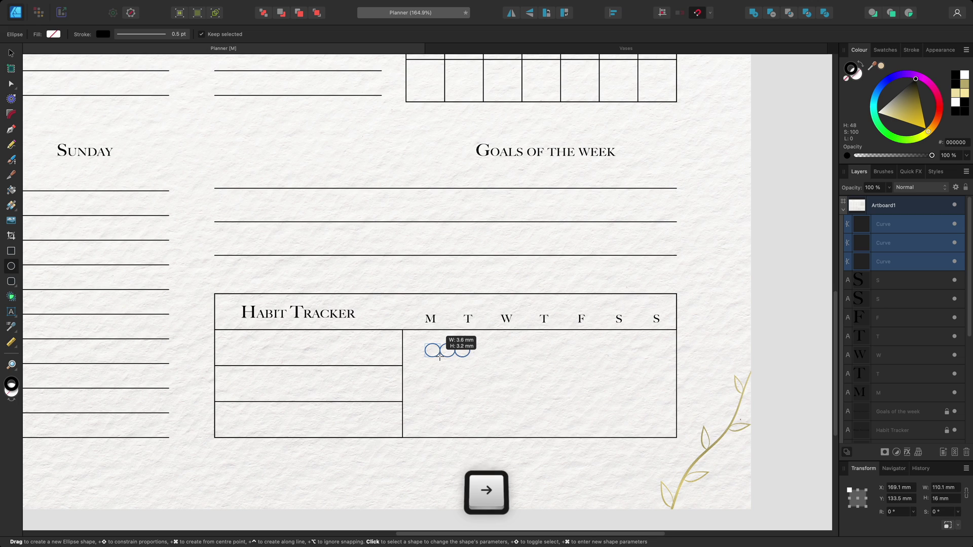
{"action": "key", "text": "Right"}
{"action": "key", "text": "Right"}
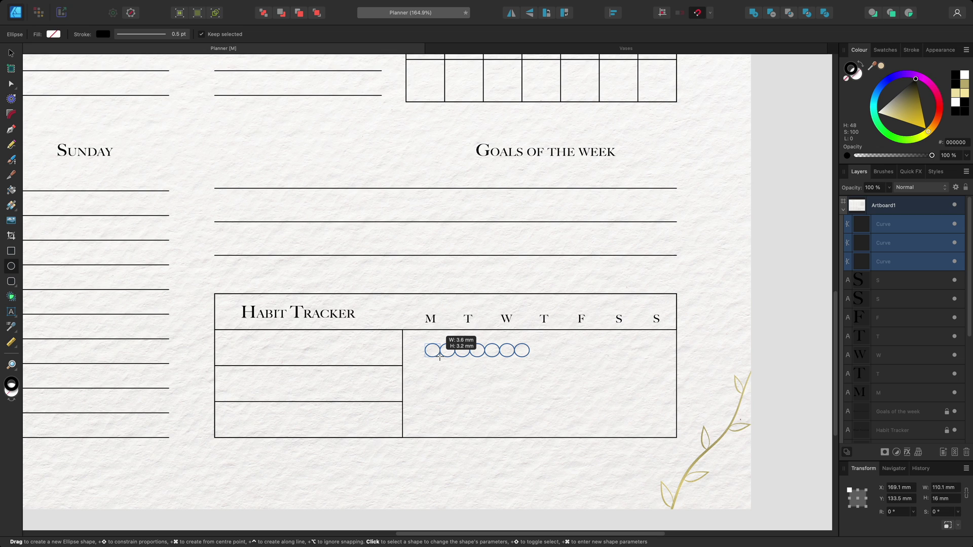
{"action": "key", "text": "Right"}
{"action": "key", "text": "Right"}
{"action": "key", "text": "Right"}
{"action": "key", "text": "Right"}
{"action": "key", "text": "Right"}
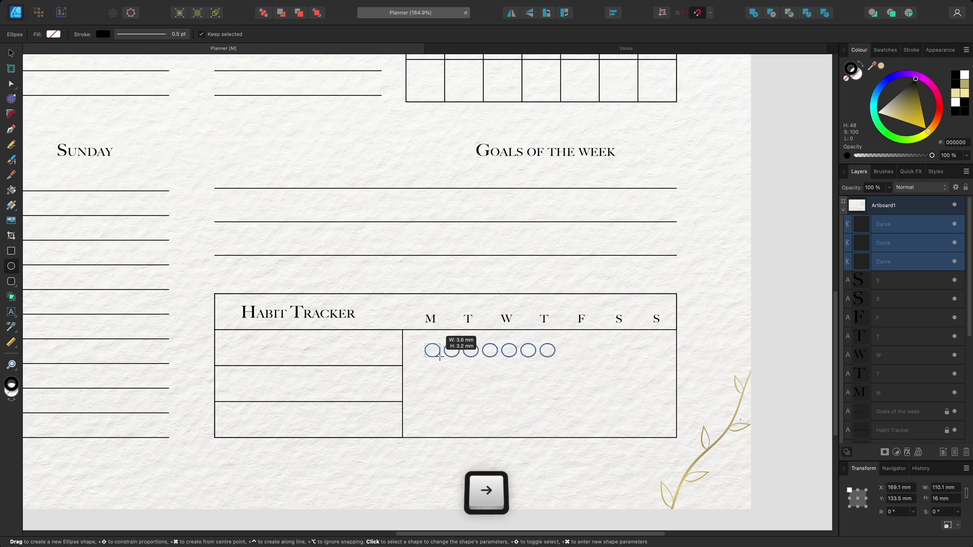
{"action": "key", "text": "Right"}
{"action": "key", "text": "Right"}
{"action": "key", "text": "Right"}
{"action": "key", "text": "Right"}
{"action": "key", "text": "Right"}
{"action": "key", "text": "Right"}
{"action": "key", "text": "Right"}
{"action": "key", "text": "Right"}
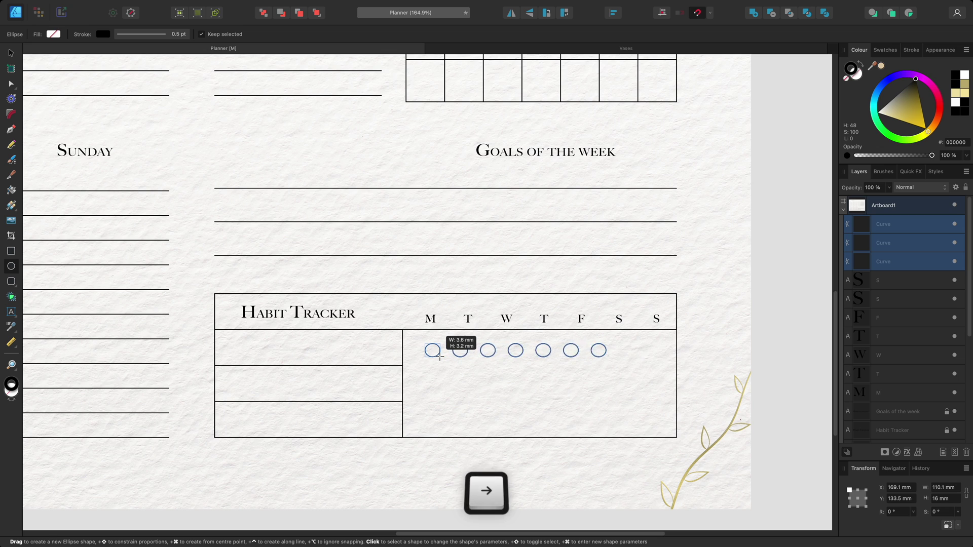
{"action": "key", "text": "Right"}
{"action": "key", "text": "Right"}
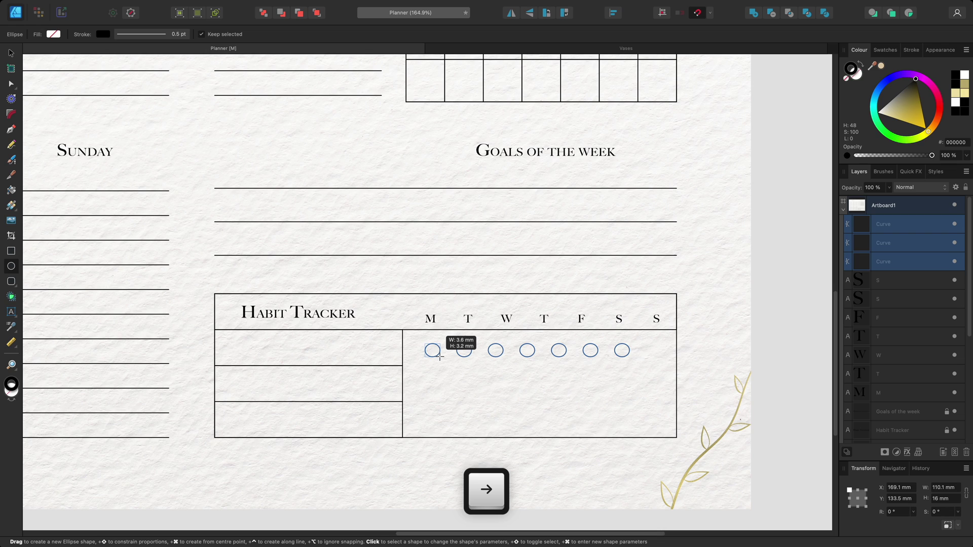
{"action": "key", "text": "shift"}
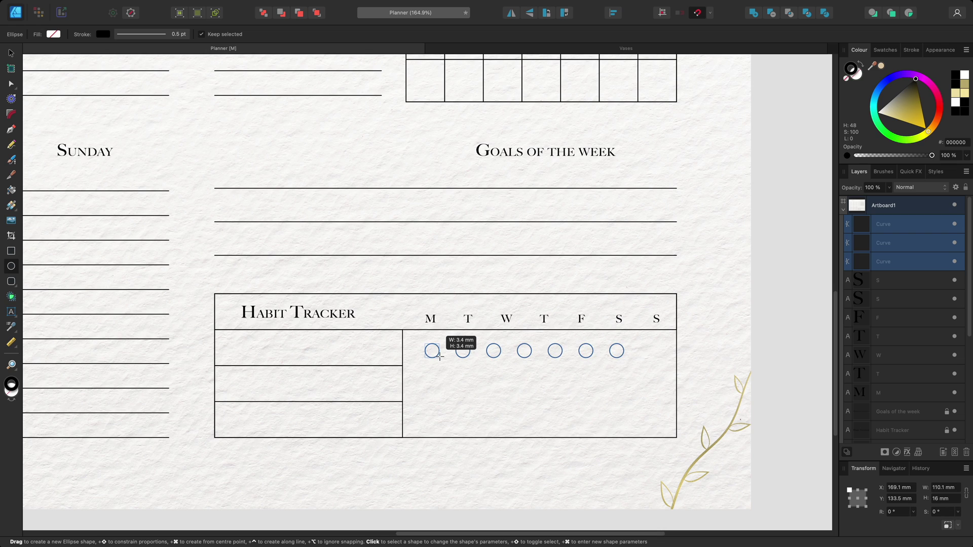
{"action": "left_click_drag", "start_coordinate": [440, 357], "coordinate": [440, 356]}
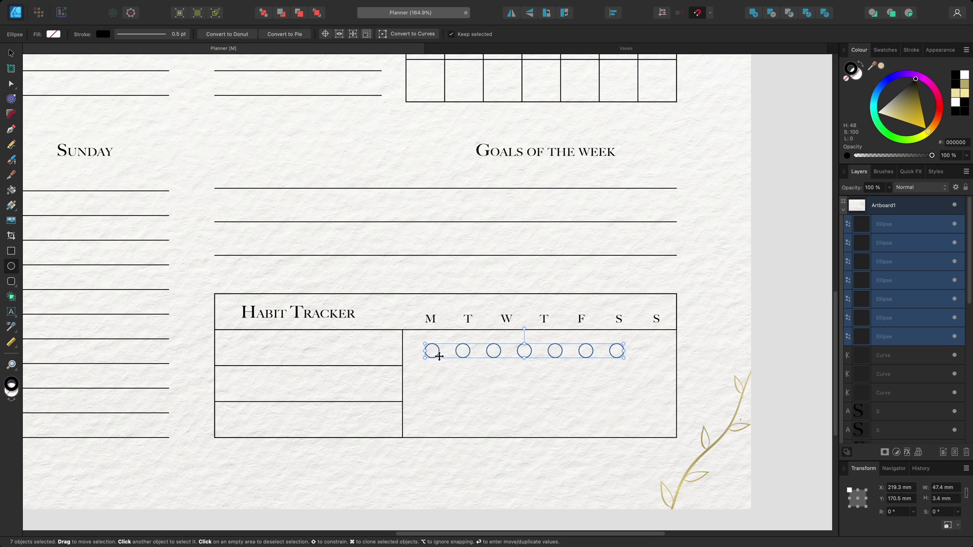
- Centre the first circle under M and shift the second circle right under T
{"action": "key", "text": "v"}
{"action": "left_click", "coordinate": [439, 356]}
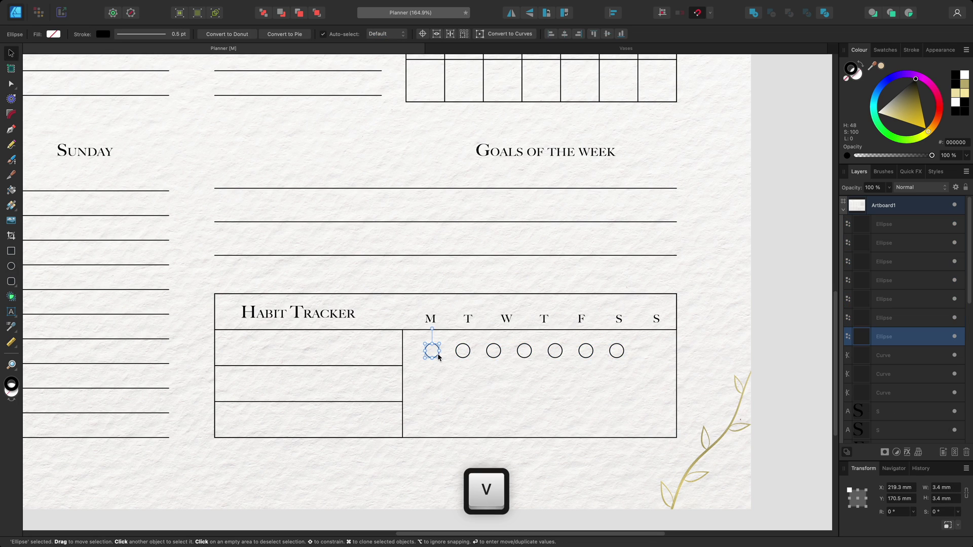
{"action": "left_click_drag", "start_coordinate": [439, 356], "coordinate": [437, 357]}
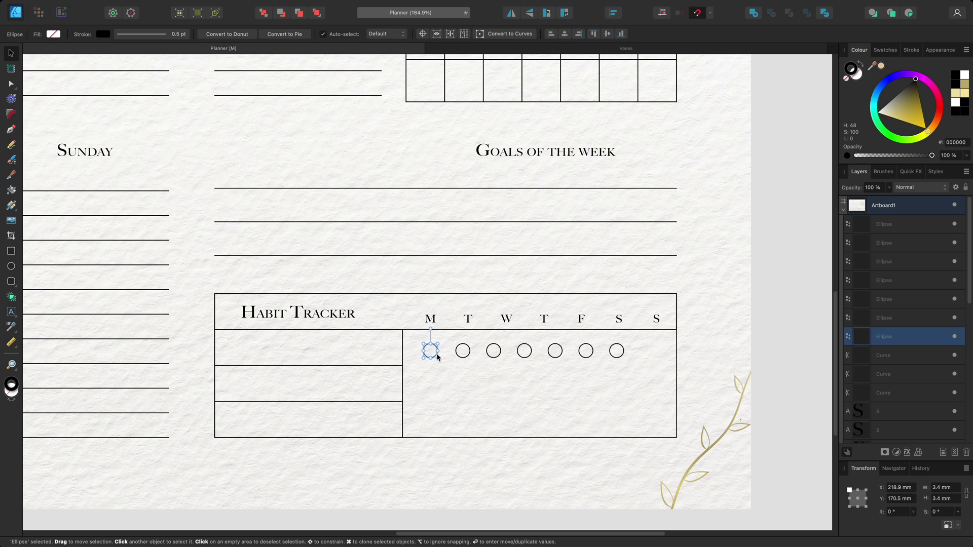
{"action": "left_click", "coordinate": [461, 355]}
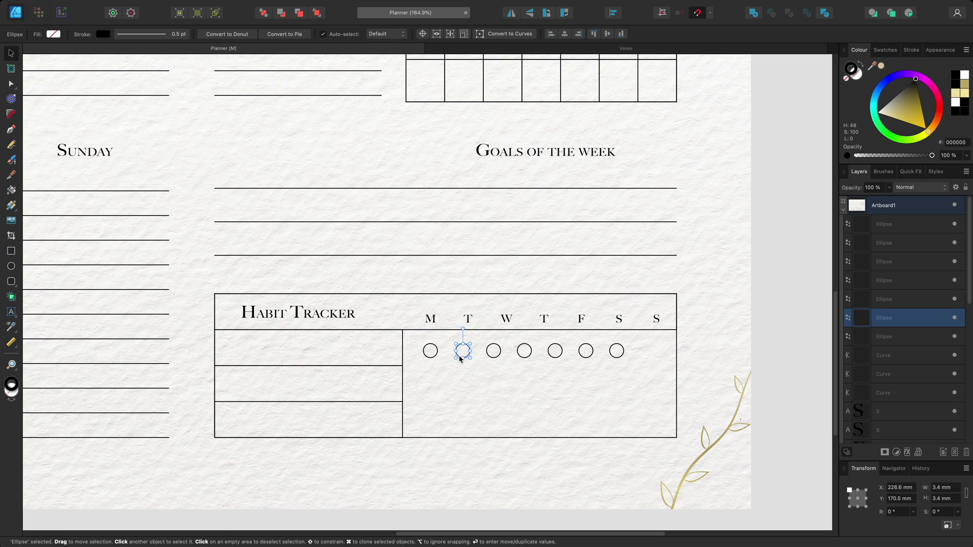
{"action": "left_click_drag", "start_coordinate": [466, 357], "coordinate": [636, 339]}
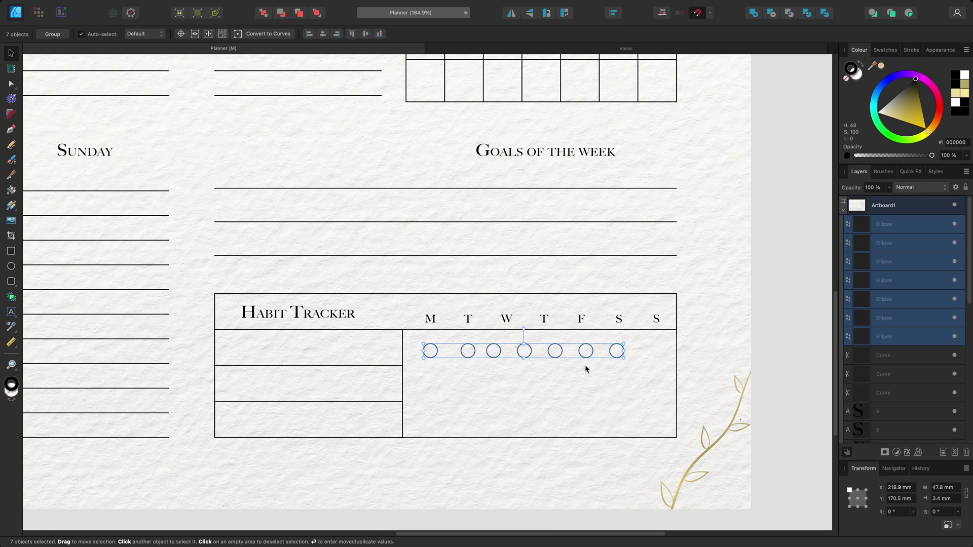
- Preview Space Horizontally on all seven habit circles in the Align popover
{"action": "key", "text": "alt"}
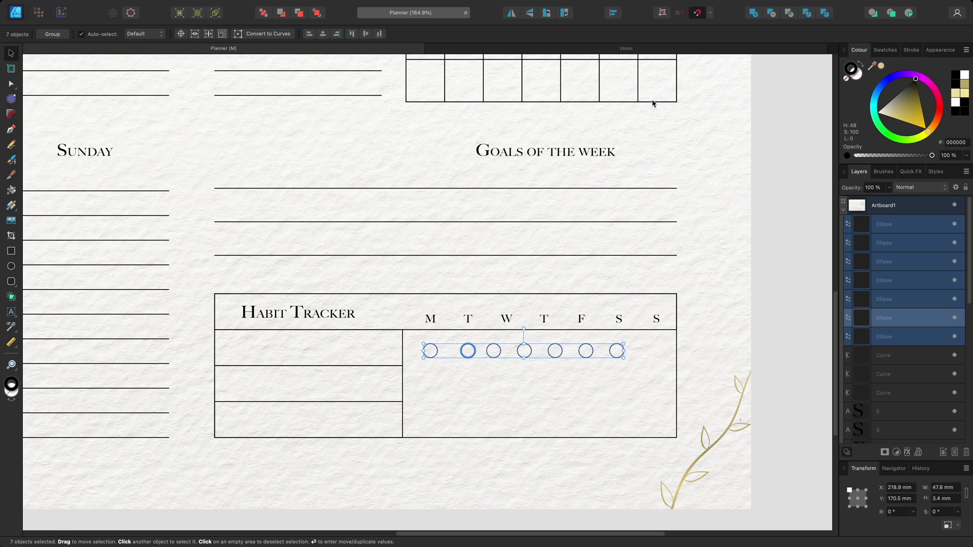
{"action": "left_click", "coordinate": [615, 17]}
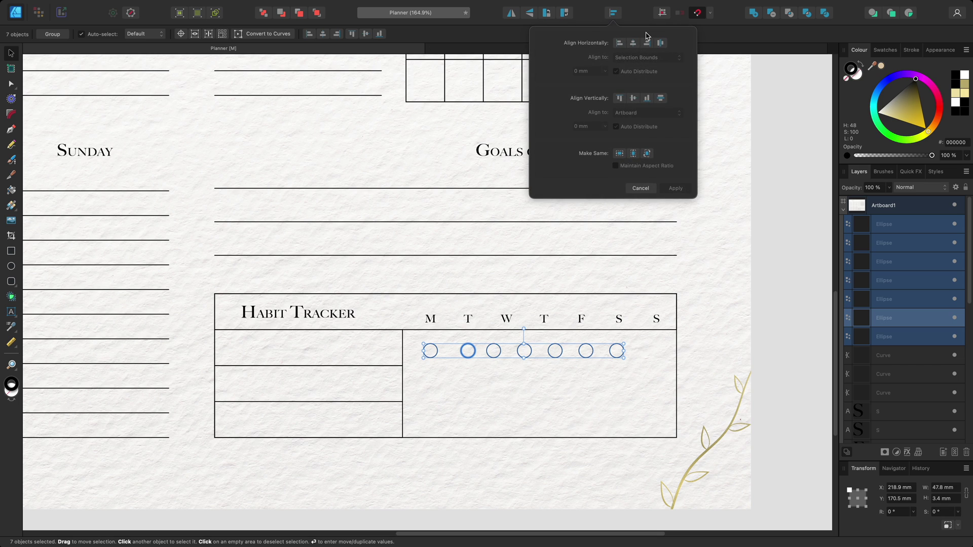
{"action": "left_click", "coordinate": [661, 44]}
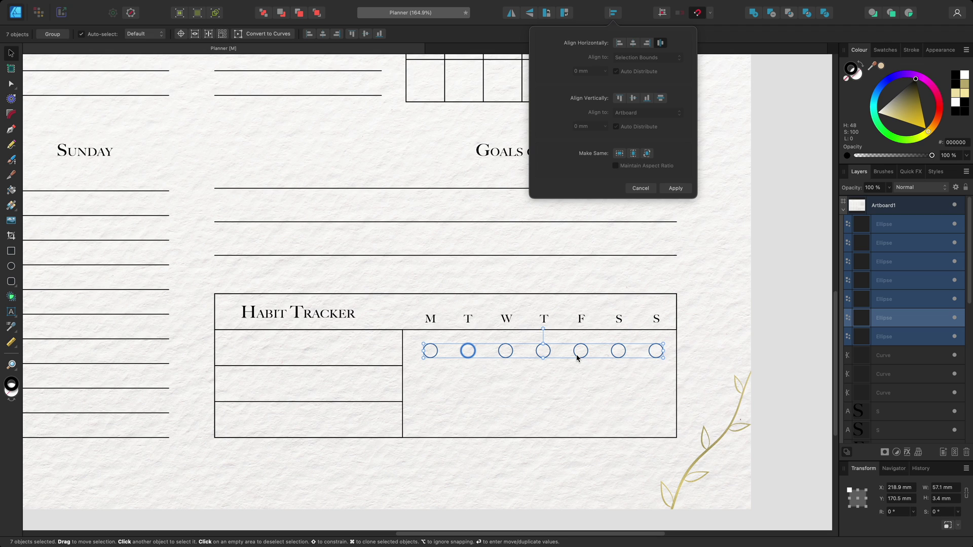
- Undo the even spacing and move the fourth circle right under Thursday's T
{"action": "key", "text": "super+z"}
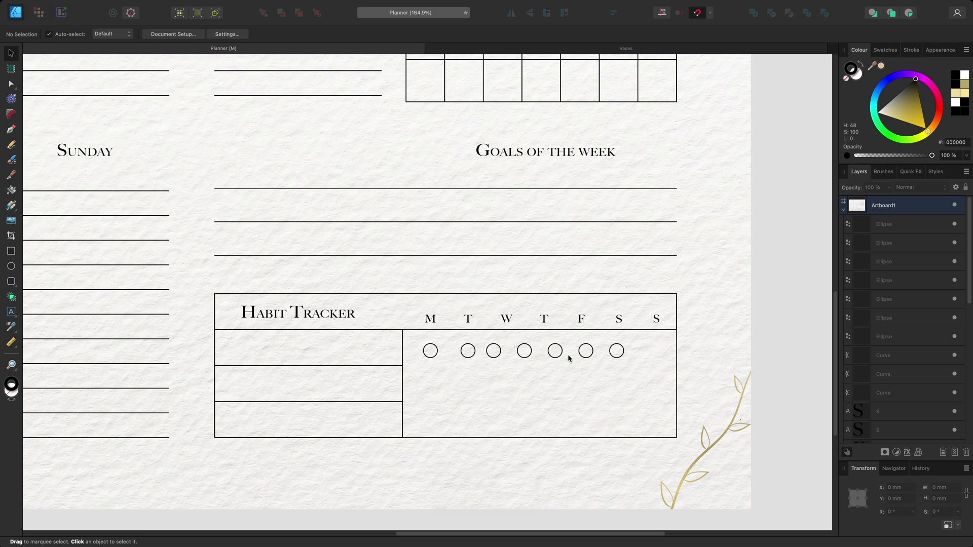
{"action": "left_click", "coordinate": [529, 359]}
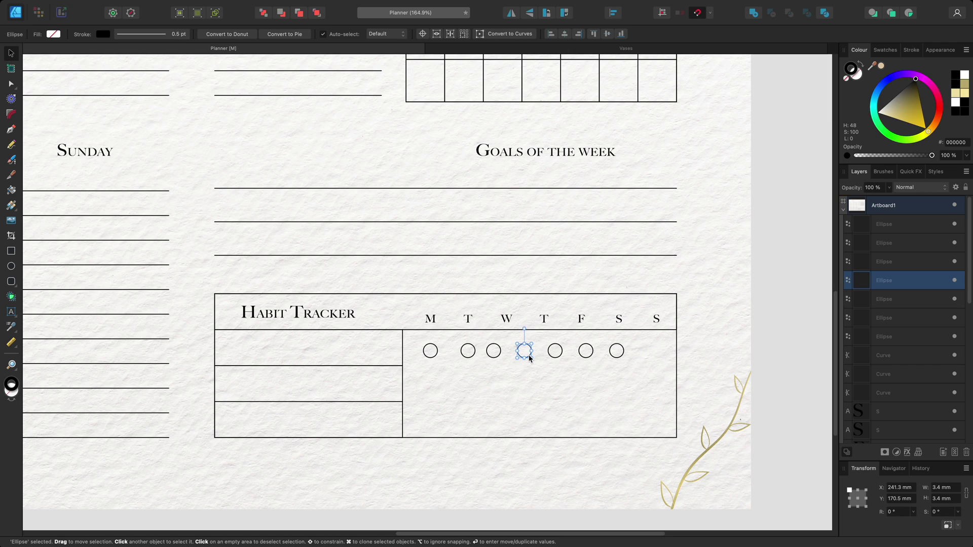
{"action": "left_click_drag", "start_coordinate": [528, 356], "coordinate": [550, 357]}
- Select all seven circles and preview them spaced evenly across 57.5 mm
{"action": "left_click_drag", "start_coordinate": [634, 362], "coordinate": [416, 338]}
{"action": "key", "text": "alt"}
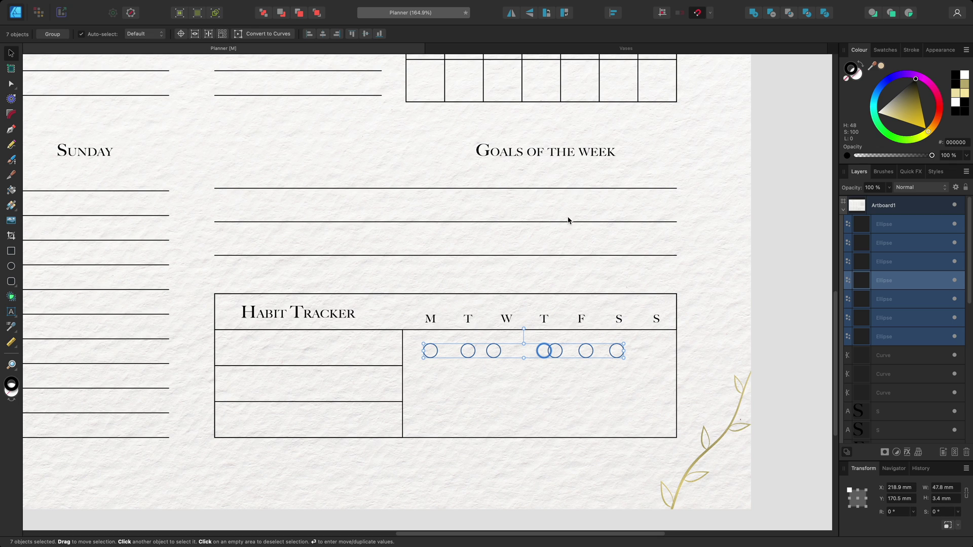
{"action": "left_click", "coordinate": [614, 13]}
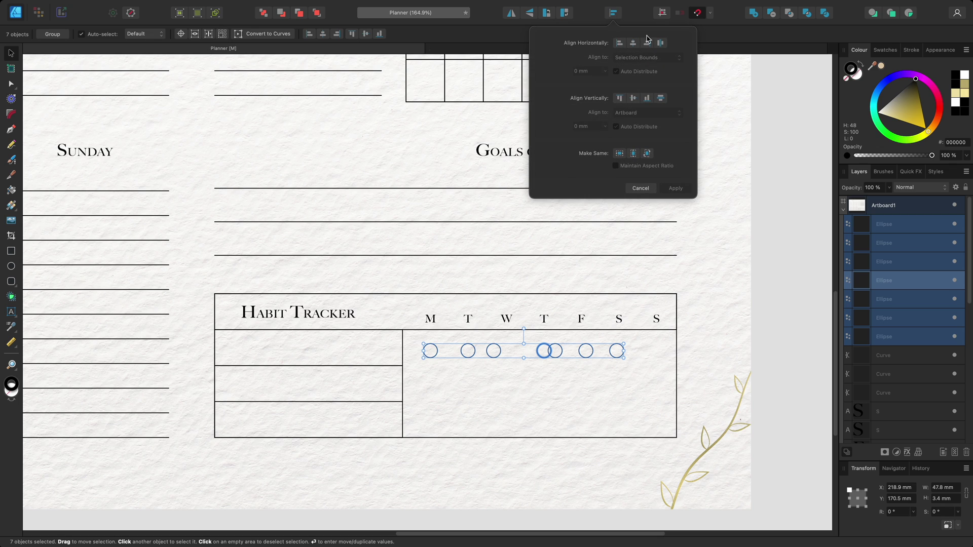
{"action": "left_click", "coordinate": [661, 43]}
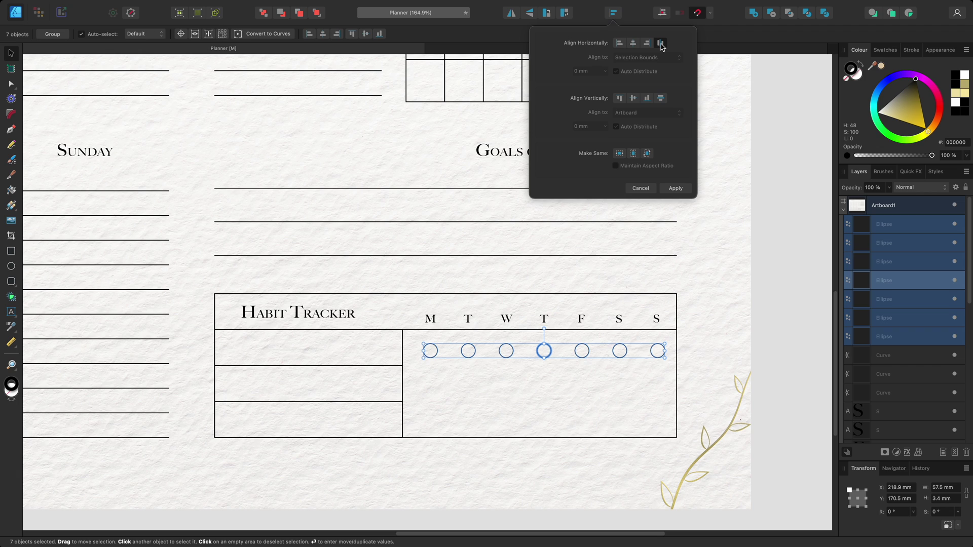
- Re-apply Space Horizontally until the circles spread evenly from M to S, then deselect
{"action": "left_click", "coordinate": [661, 44]}
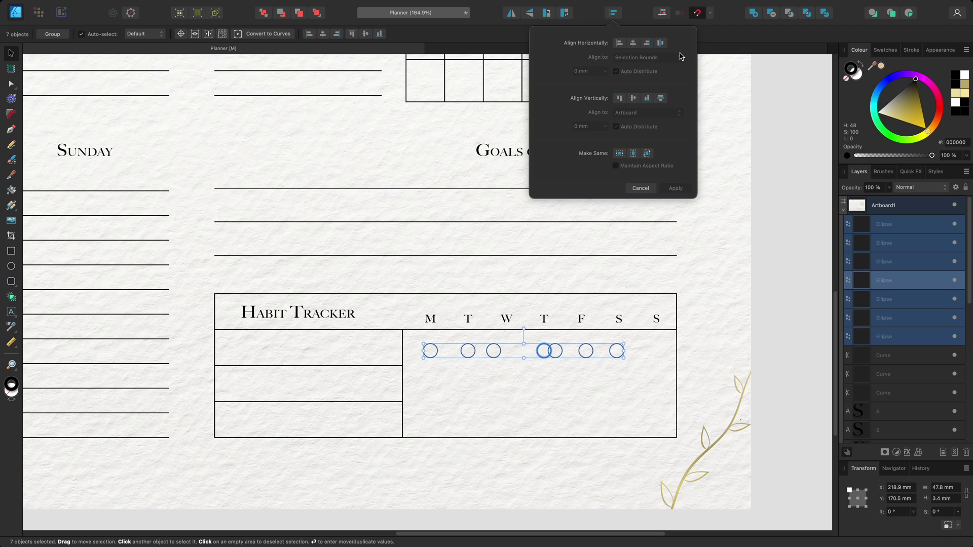
{"action": "key", "text": "alt"}
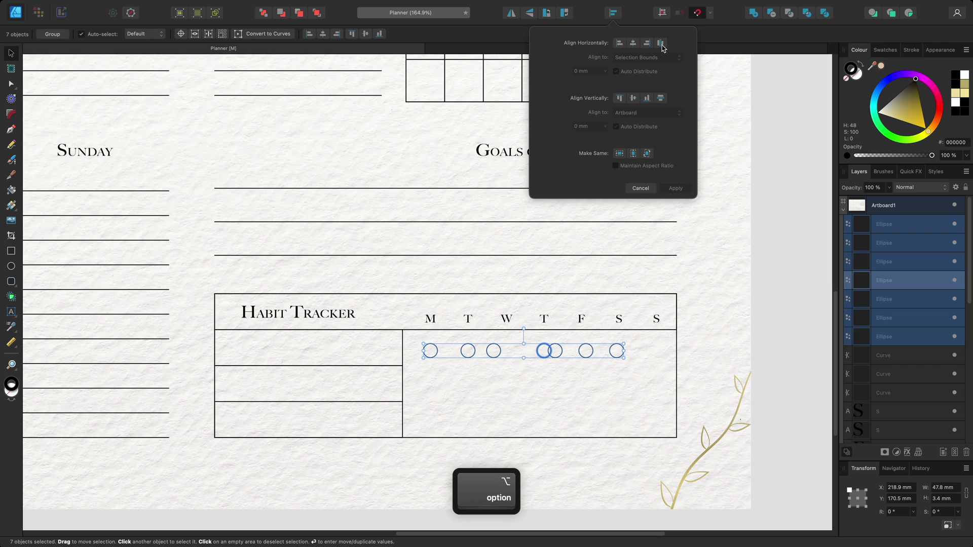
{"action": "left_click", "coordinate": [661, 43], "text": "alt"}
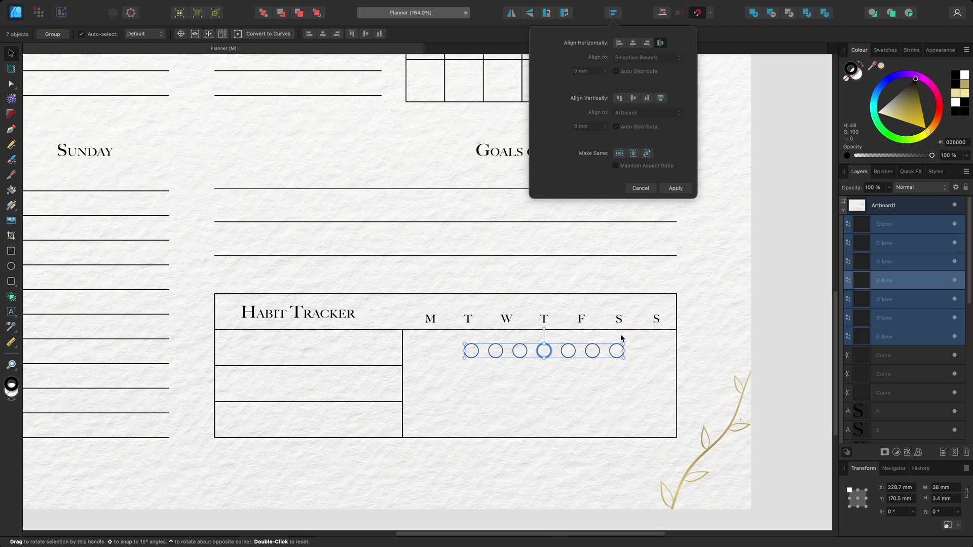
{"action": "left_click", "coordinate": [661, 44]}
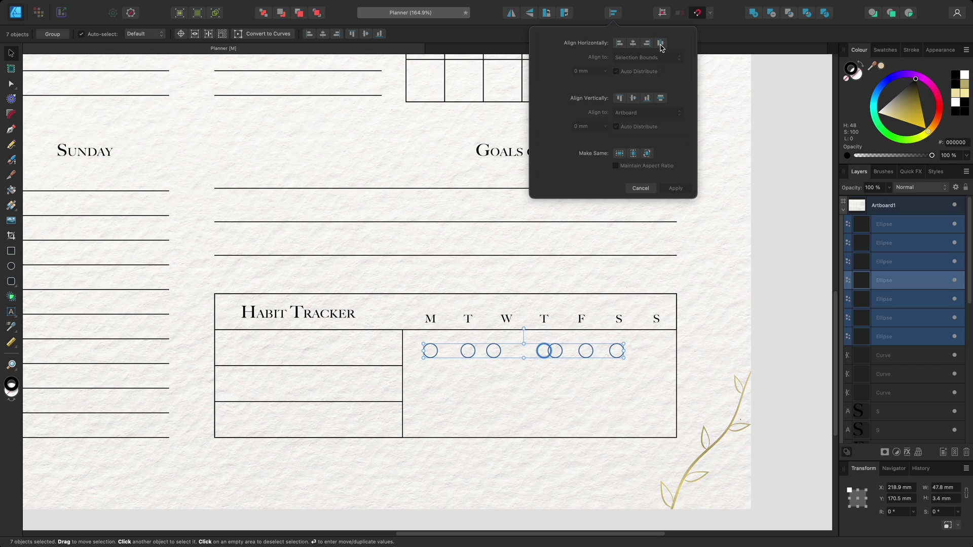
{"action": "left_click", "coordinate": [661, 44]}
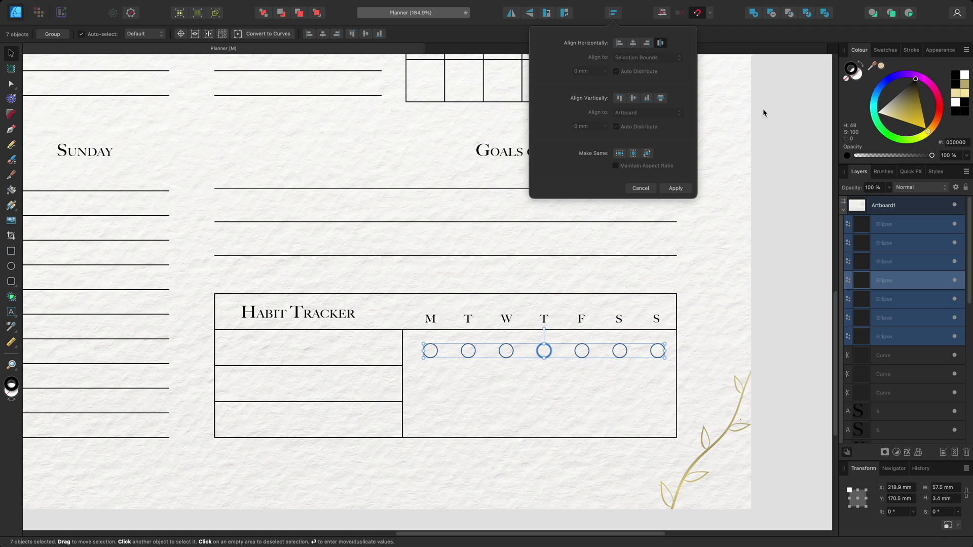
{"action": "left_click", "coordinate": [776, 111]}
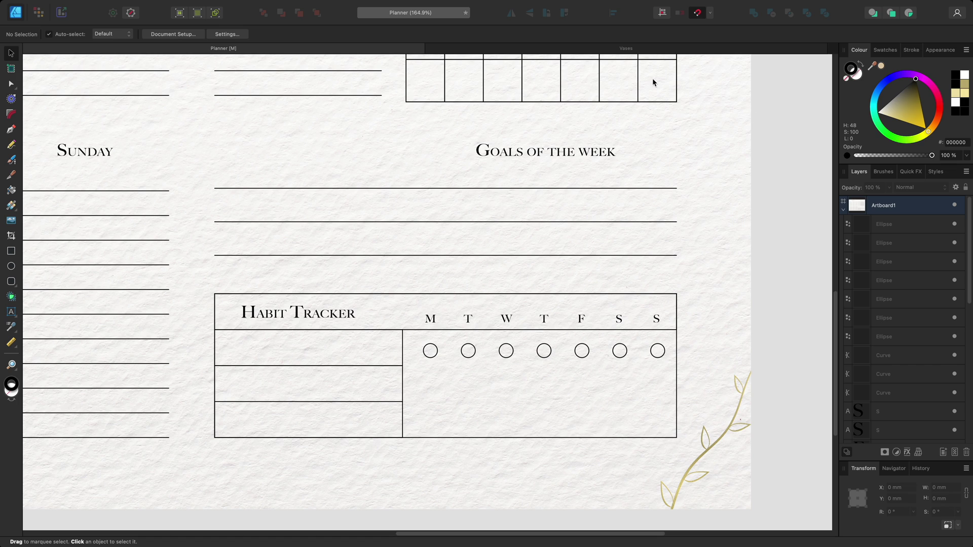
- In the Vases document, select all five plant Group layers from first to last
{"action": "left_click", "coordinate": [625, 50]}
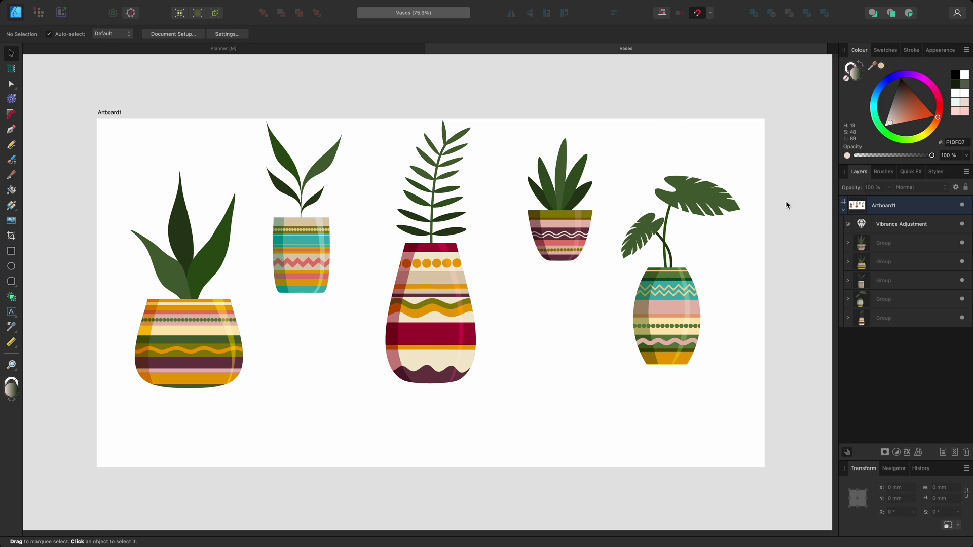
{"action": "left_click", "coordinate": [901, 243]}
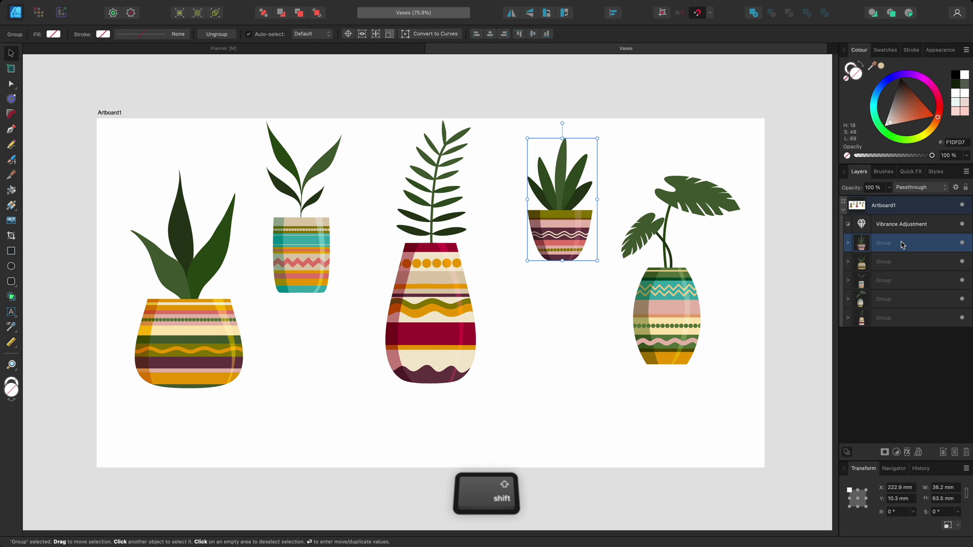
{"action": "left_click", "coordinate": [907, 311], "text": "shift"}
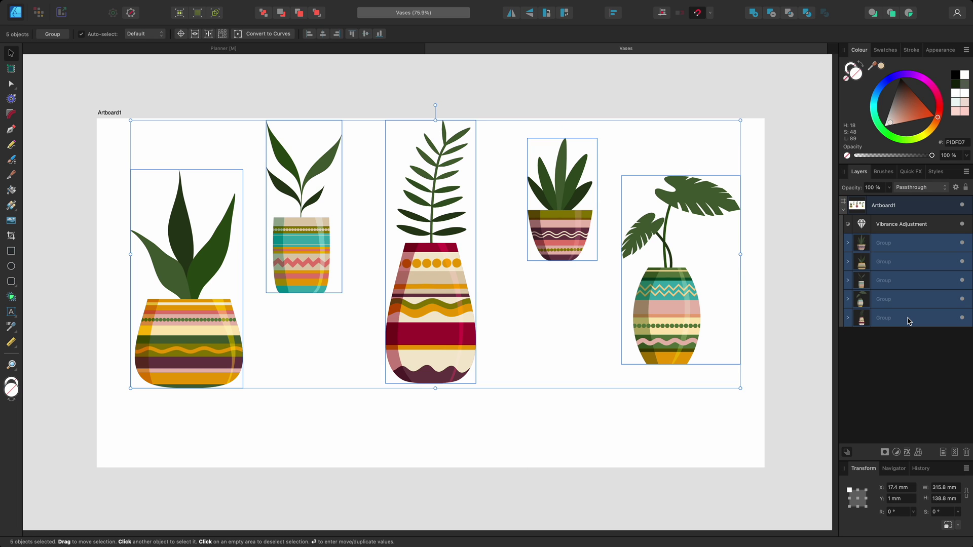
- Try left, centre and right alignment, then space the five plants evenly horizontally
{"action": "left_click", "coordinate": [613, 13]}
{"action": "left_click", "coordinate": [620, 42]}
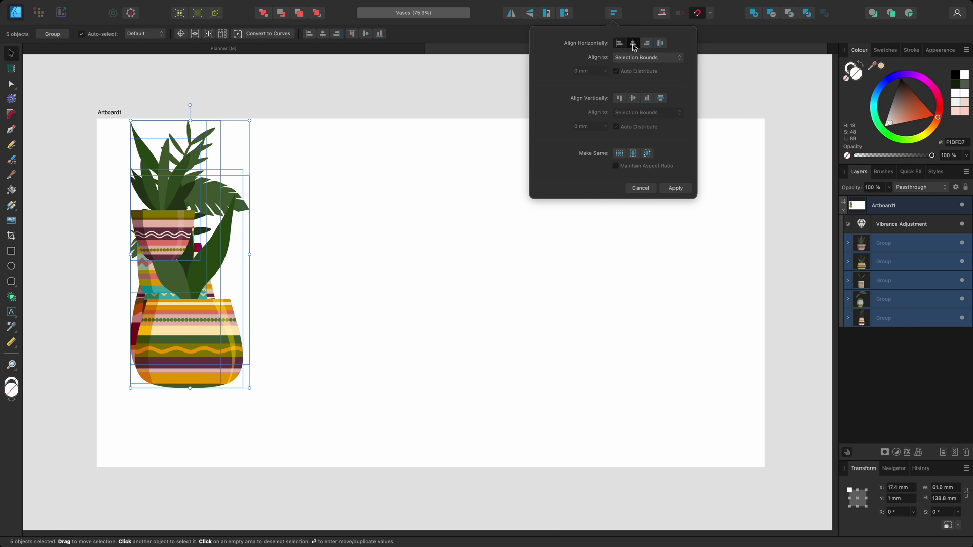
{"action": "left_click", "coordinate": [633, 43]}
{"action": "left_click", "coordinate": [647, 43]}
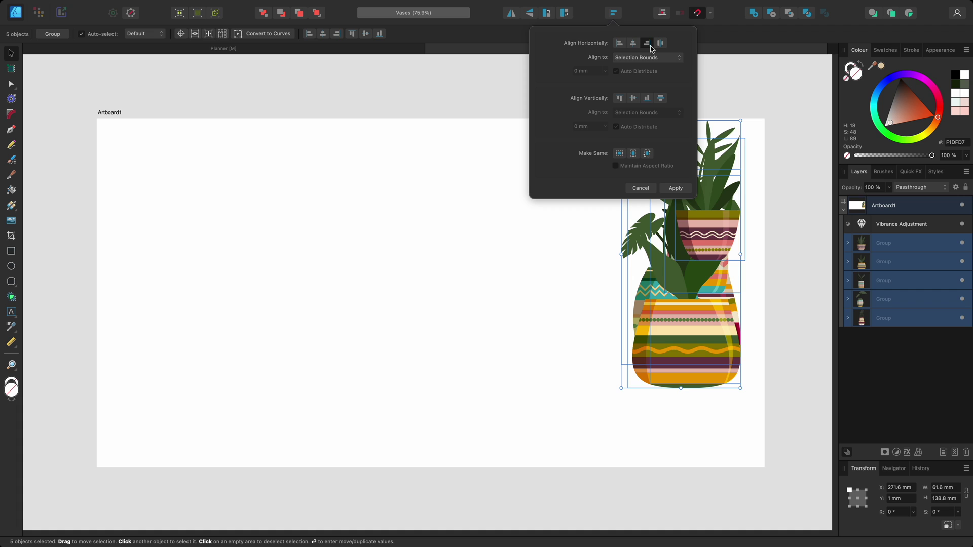
{"action": "left_click", "coordinate": [660, 43]}
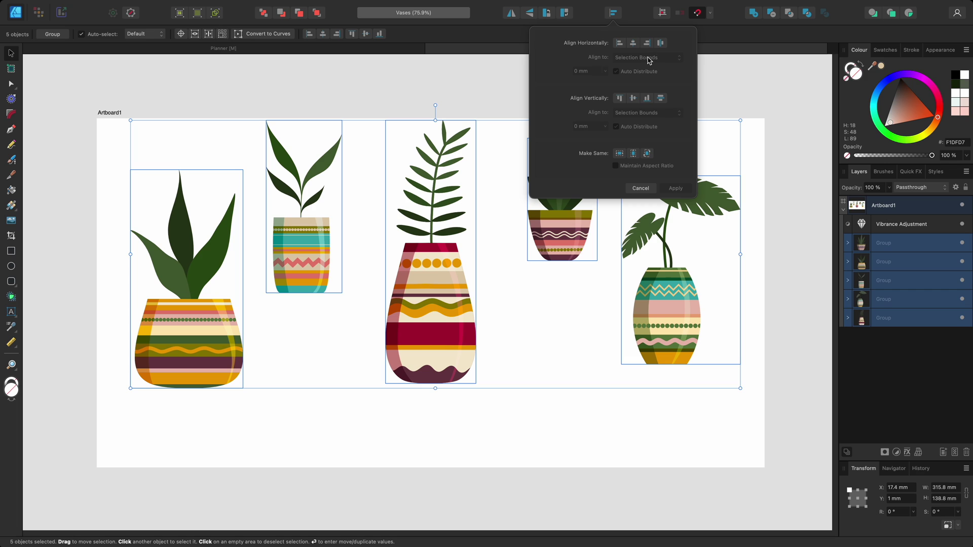
- Centre the plants vertically, aligned relative to the artboard
{"action": "left_click", "coordinate": [634, 98]}
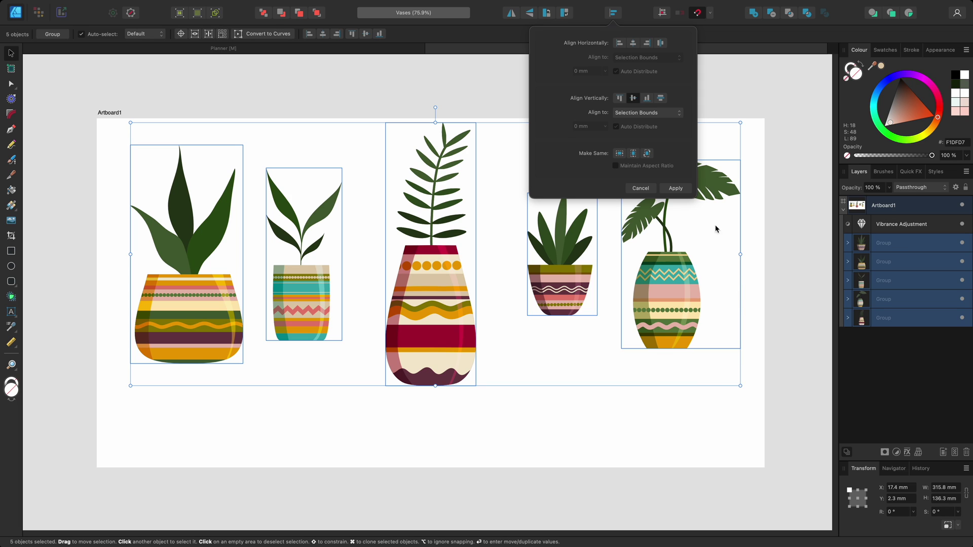
{"action": "left_click", "coordinate": [665, 114]}
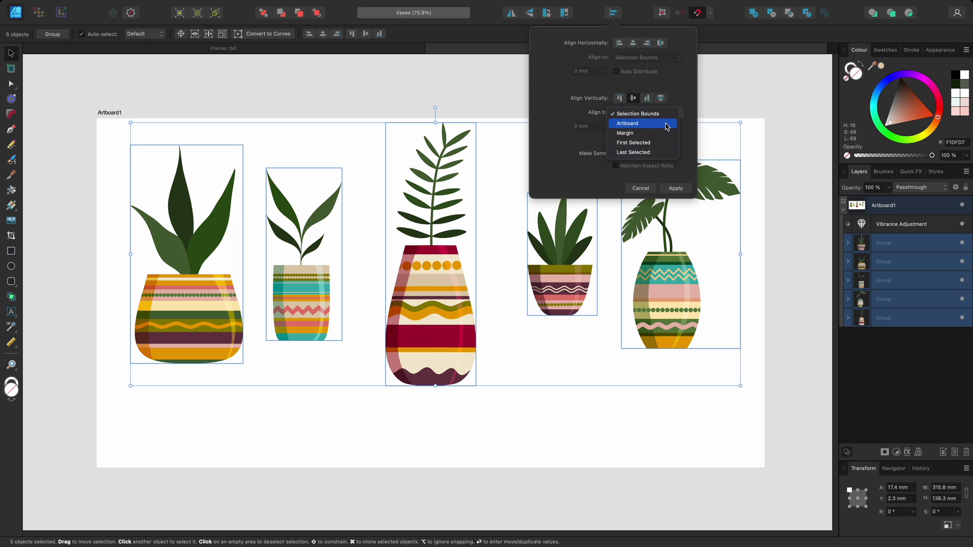
{"action": "left_click", "coordinate": [667, 124]}
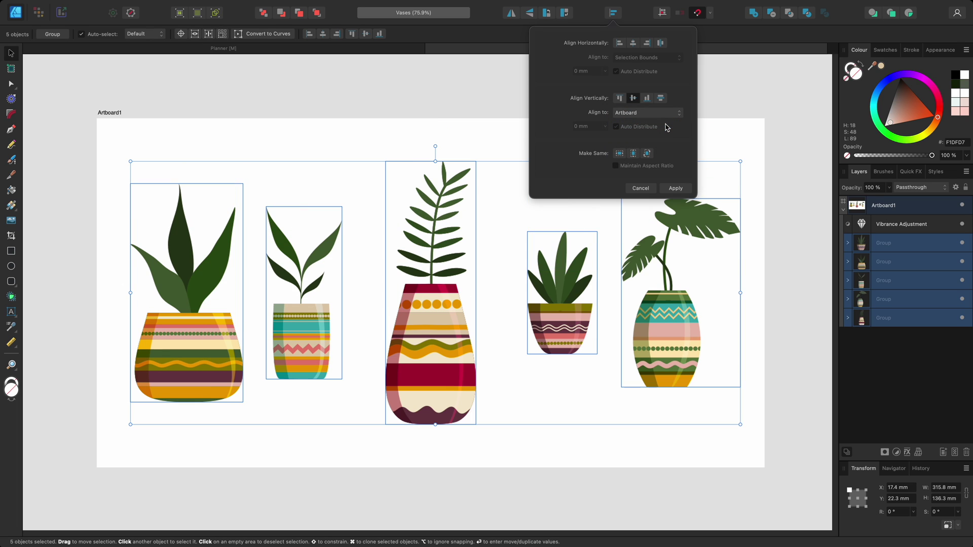
{"action": "left_click", "coordinate": [634, 154]}
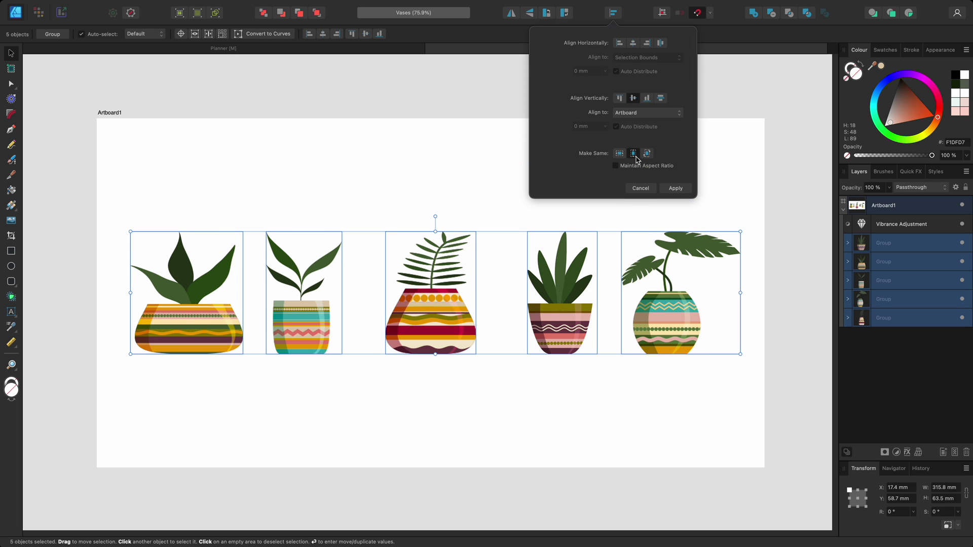
{"action": "left_click", "coordinate": [616, 167]}
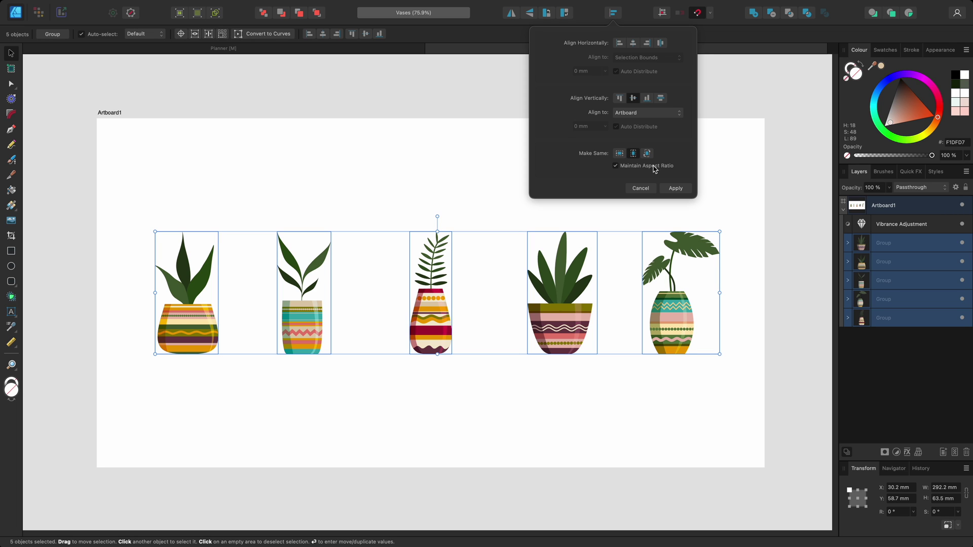
{"action": "left_click", "coordinate": [634, 154]}
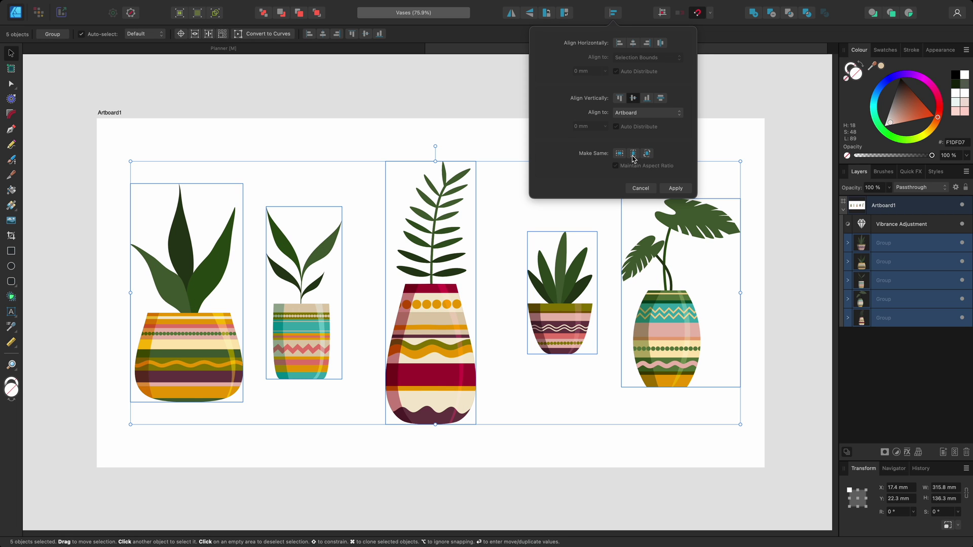
- Resize all plants to the rightmost plant's height keeping aspect ratio, space them evenly, and apply
{"action": "left_click", "coordinate": [717, 234], "text": "alt"}
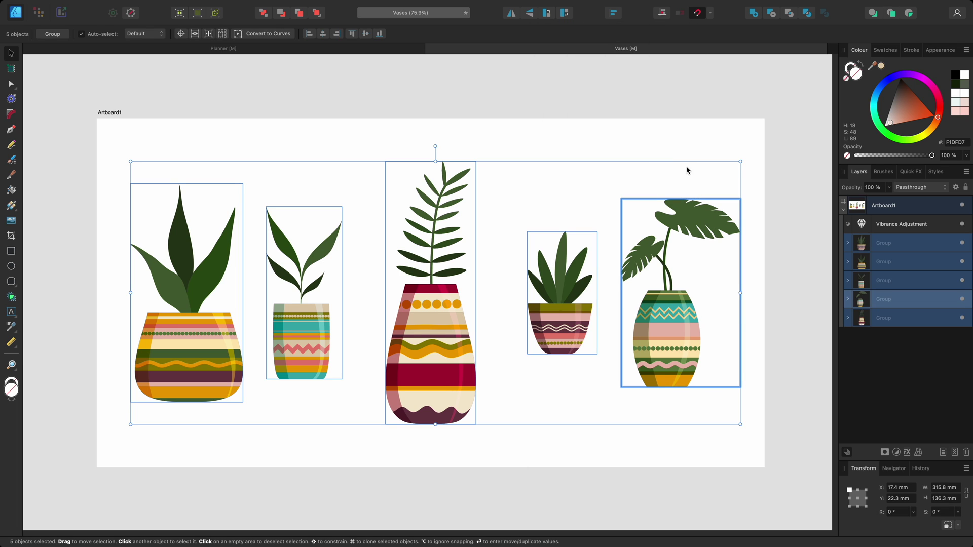
{"action": "left_click", "coordinate": [618, 17]}
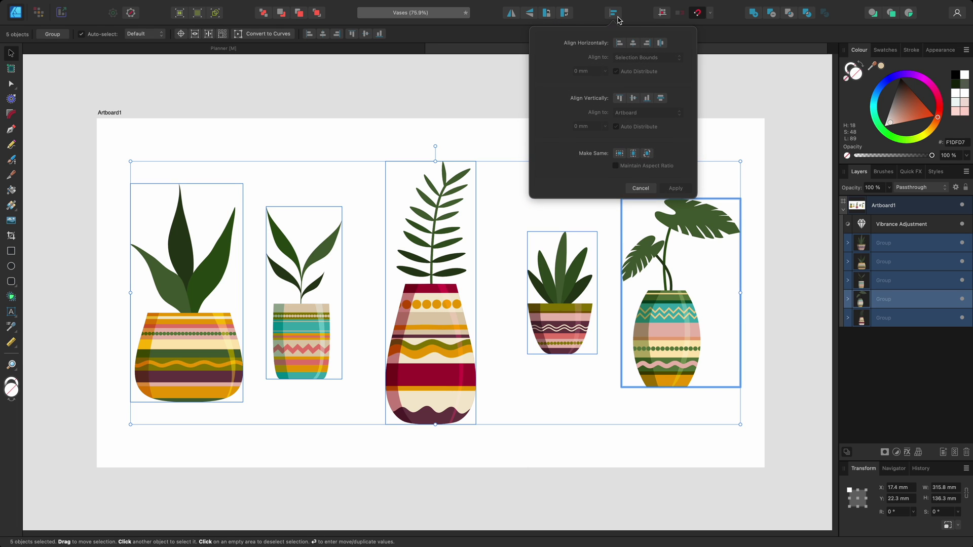
{"action": "left_click", "coordinate": [634, 154]}
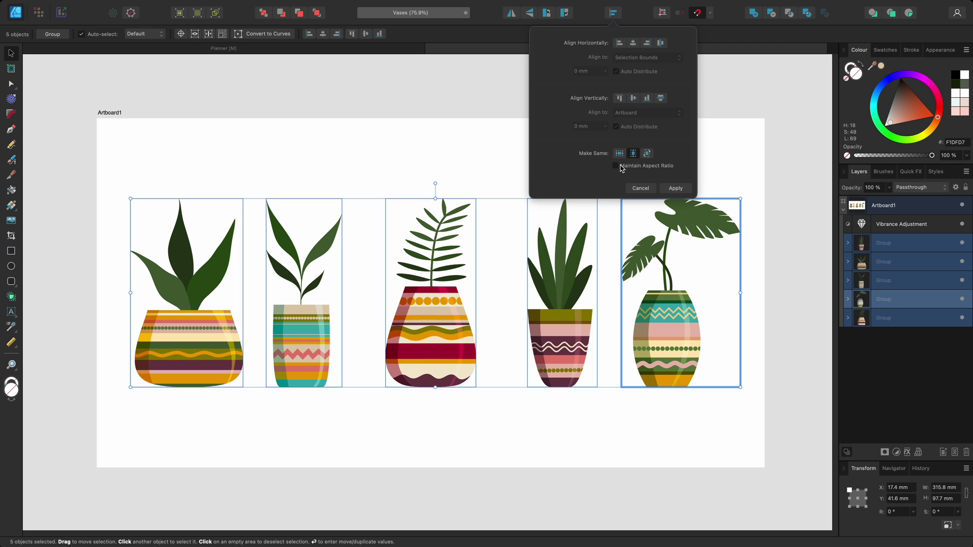
{"action": "left_click", "coordinate": [616, 167]}
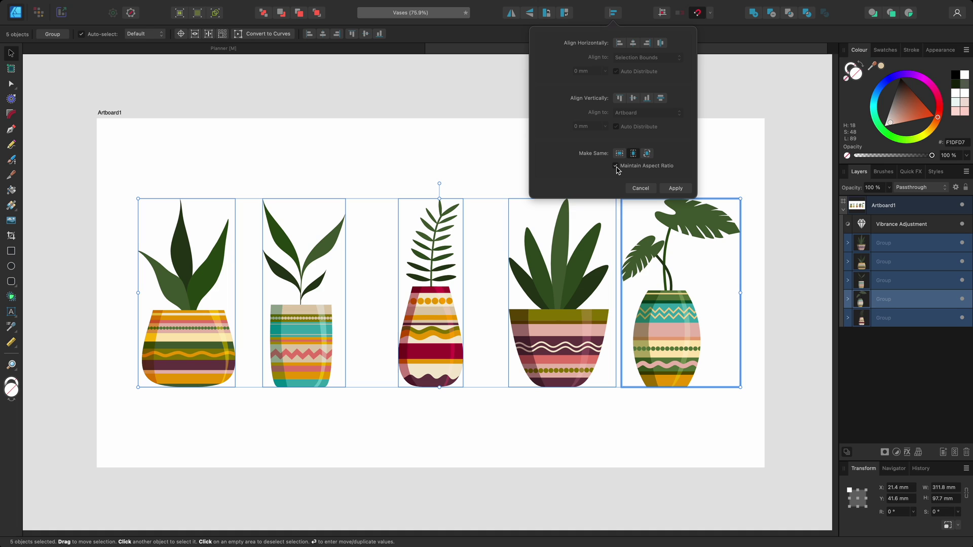
{"action": "left_click", "coordinate": [661, 44]}
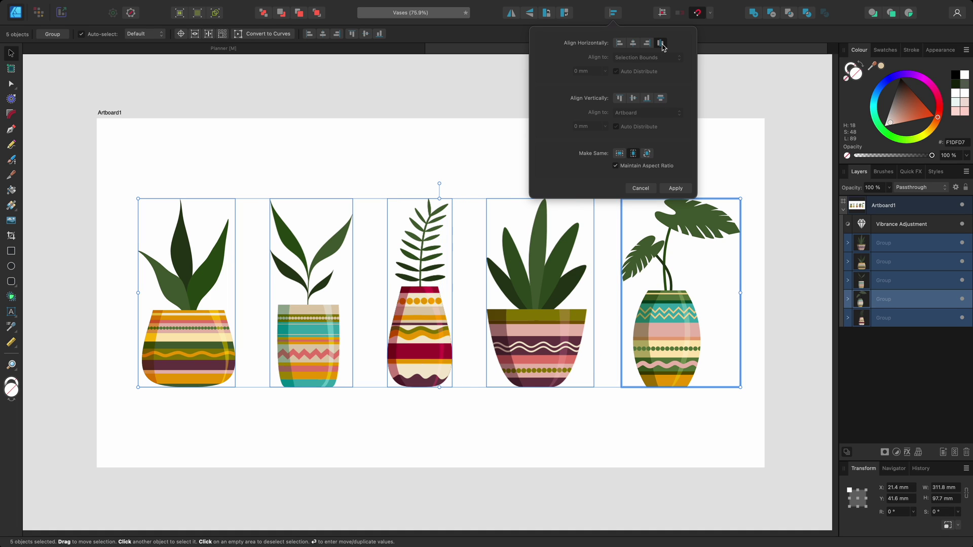
{"action": "left_click", "coordinate": [676, 188]}
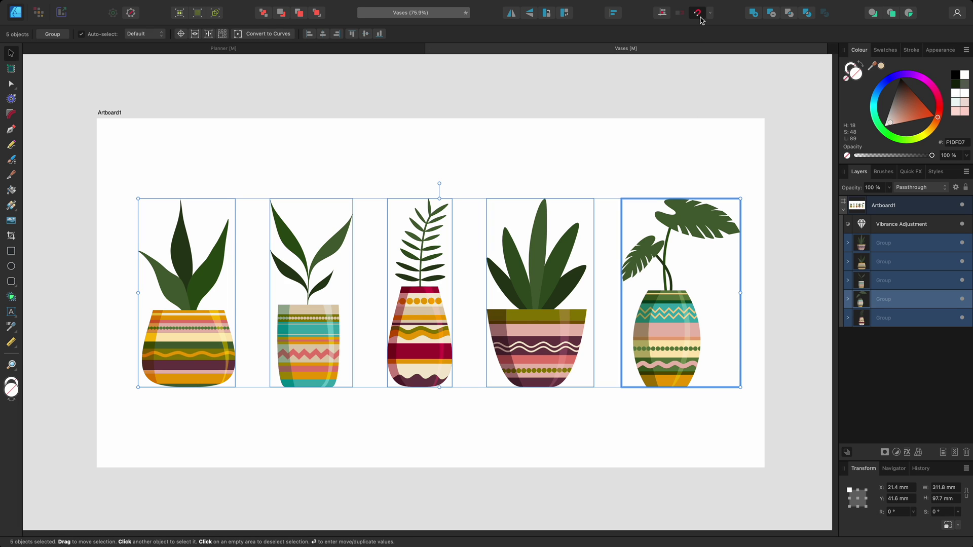
- Shift the plant row left to the artboard's centre snap guide, then deselect
{"action": "left_click_drag", "start_coordinate": [599, 204], "coordinate": [587, 214]}
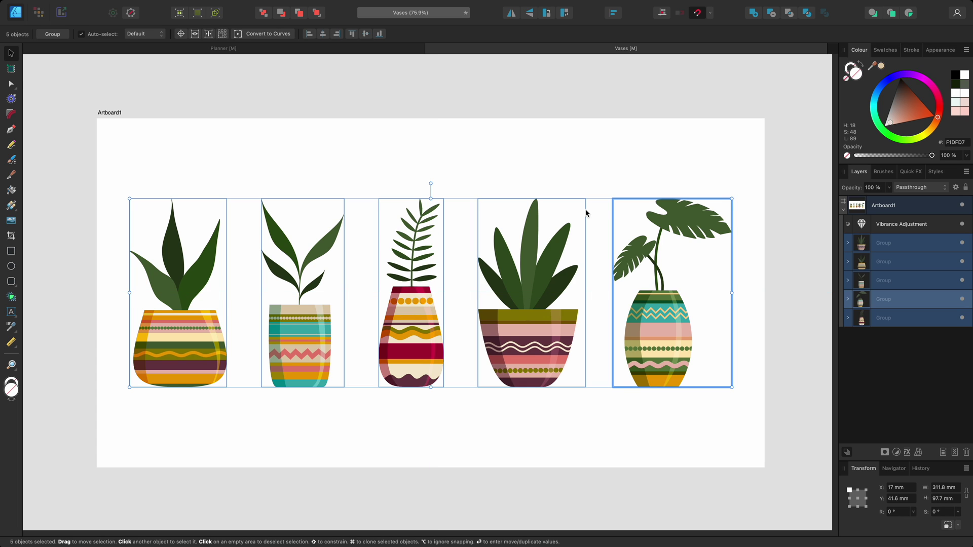
{"action": "left_click", "coordinate": [785, 166]}
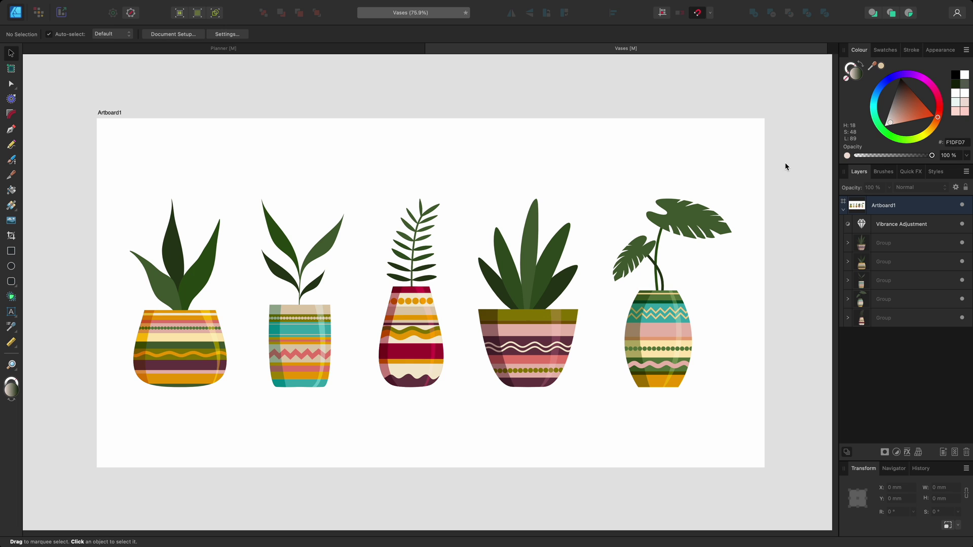